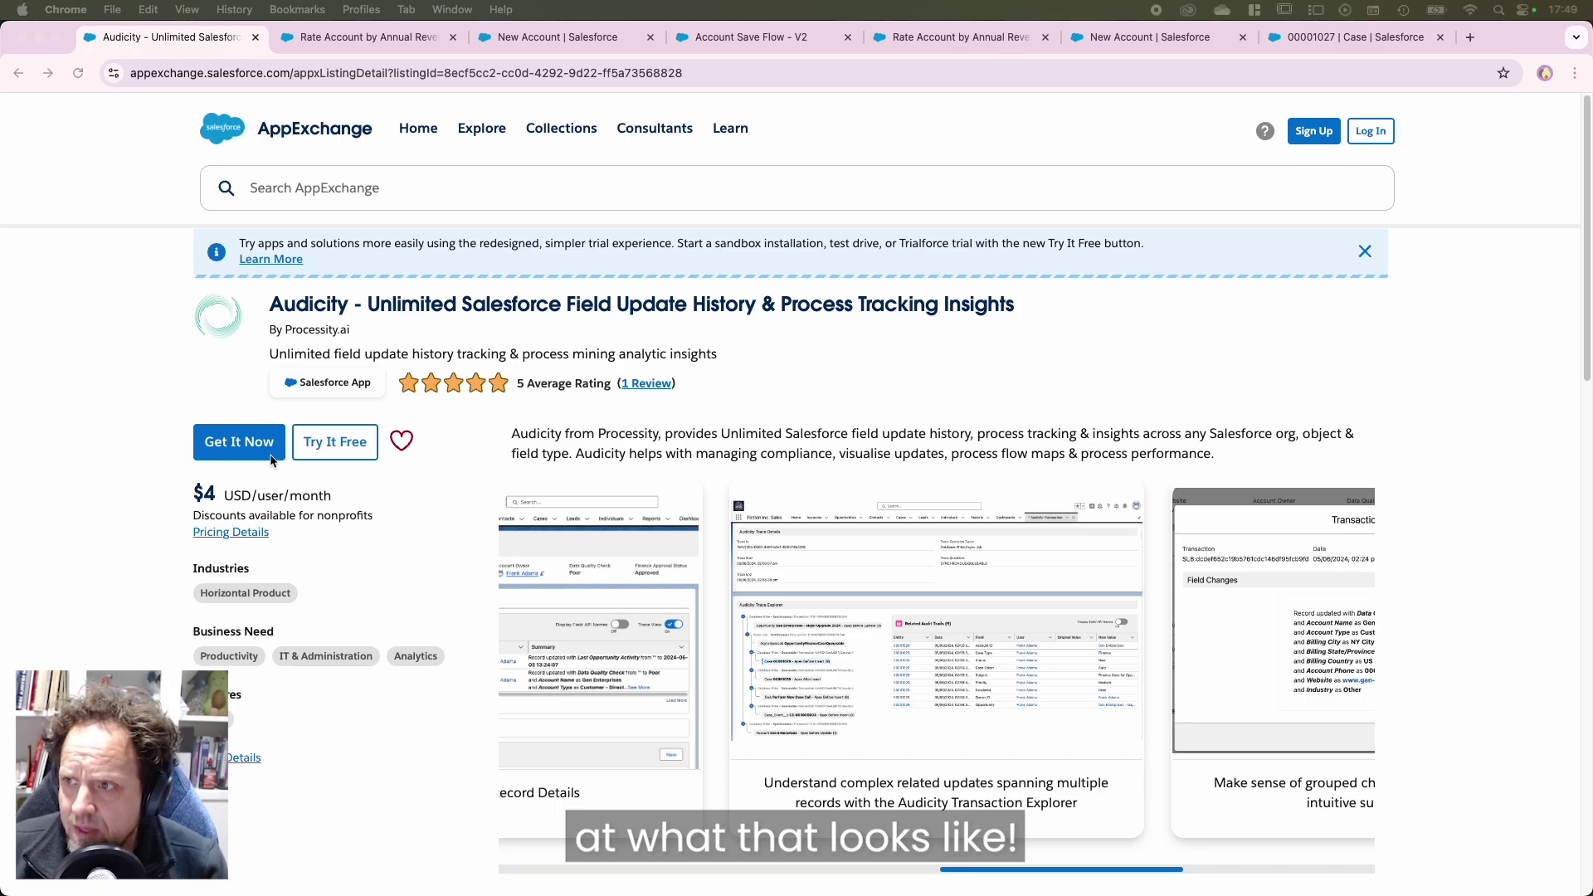
- Open the Update Account Rating to Hot element of the Rate Account by Annual Revenue flow to review its configuration
{"action": "left_click", "coordinate": [348, 47]}
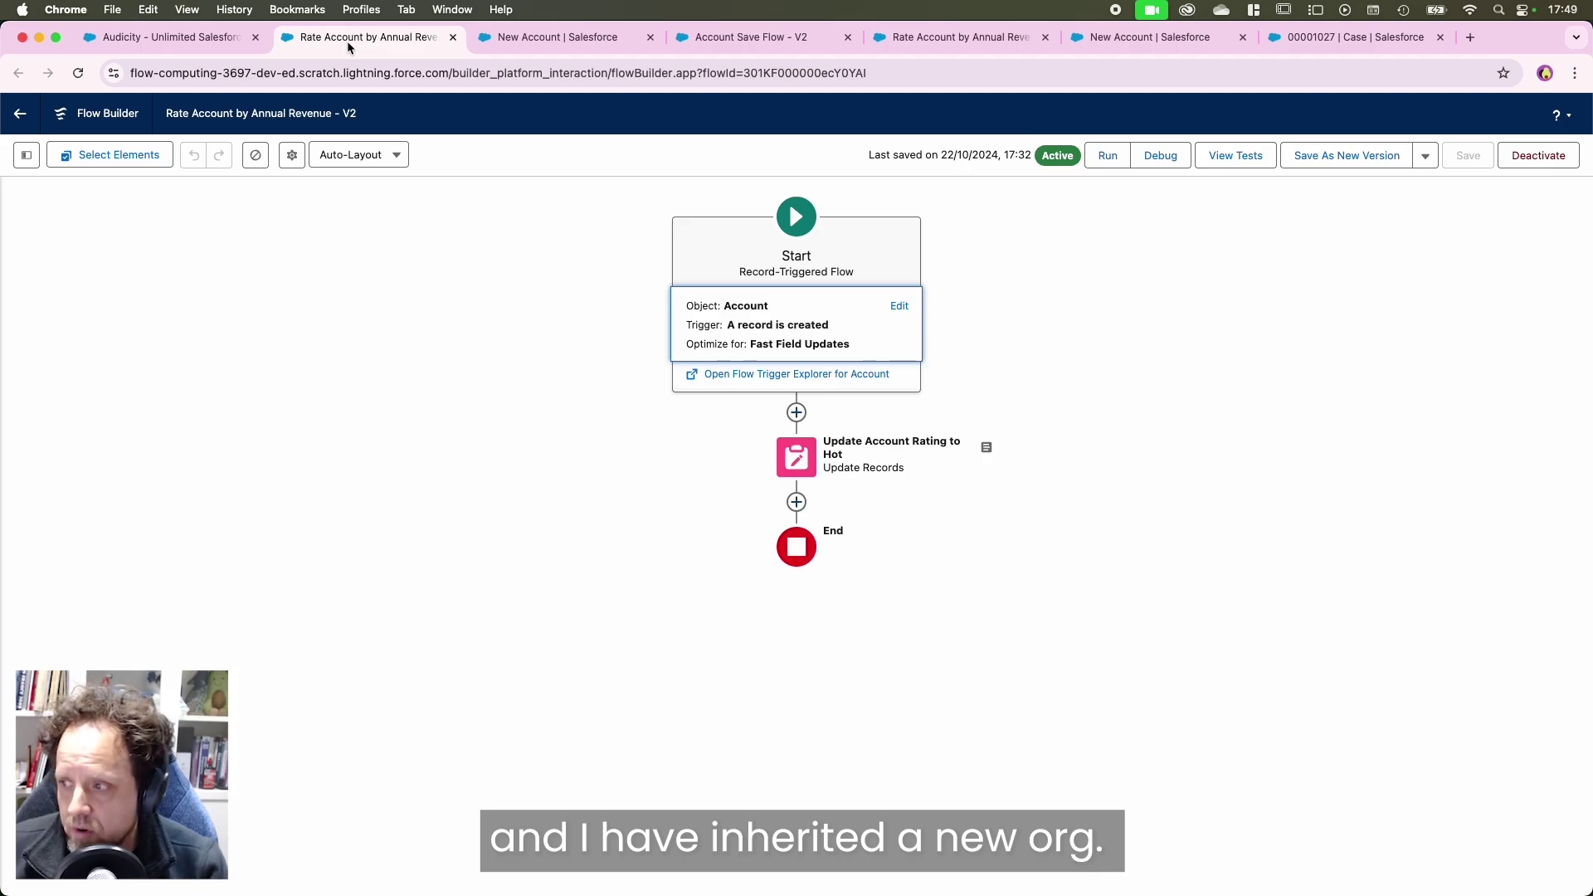
{"action": "left_click", "coordinate": [799, 469]}
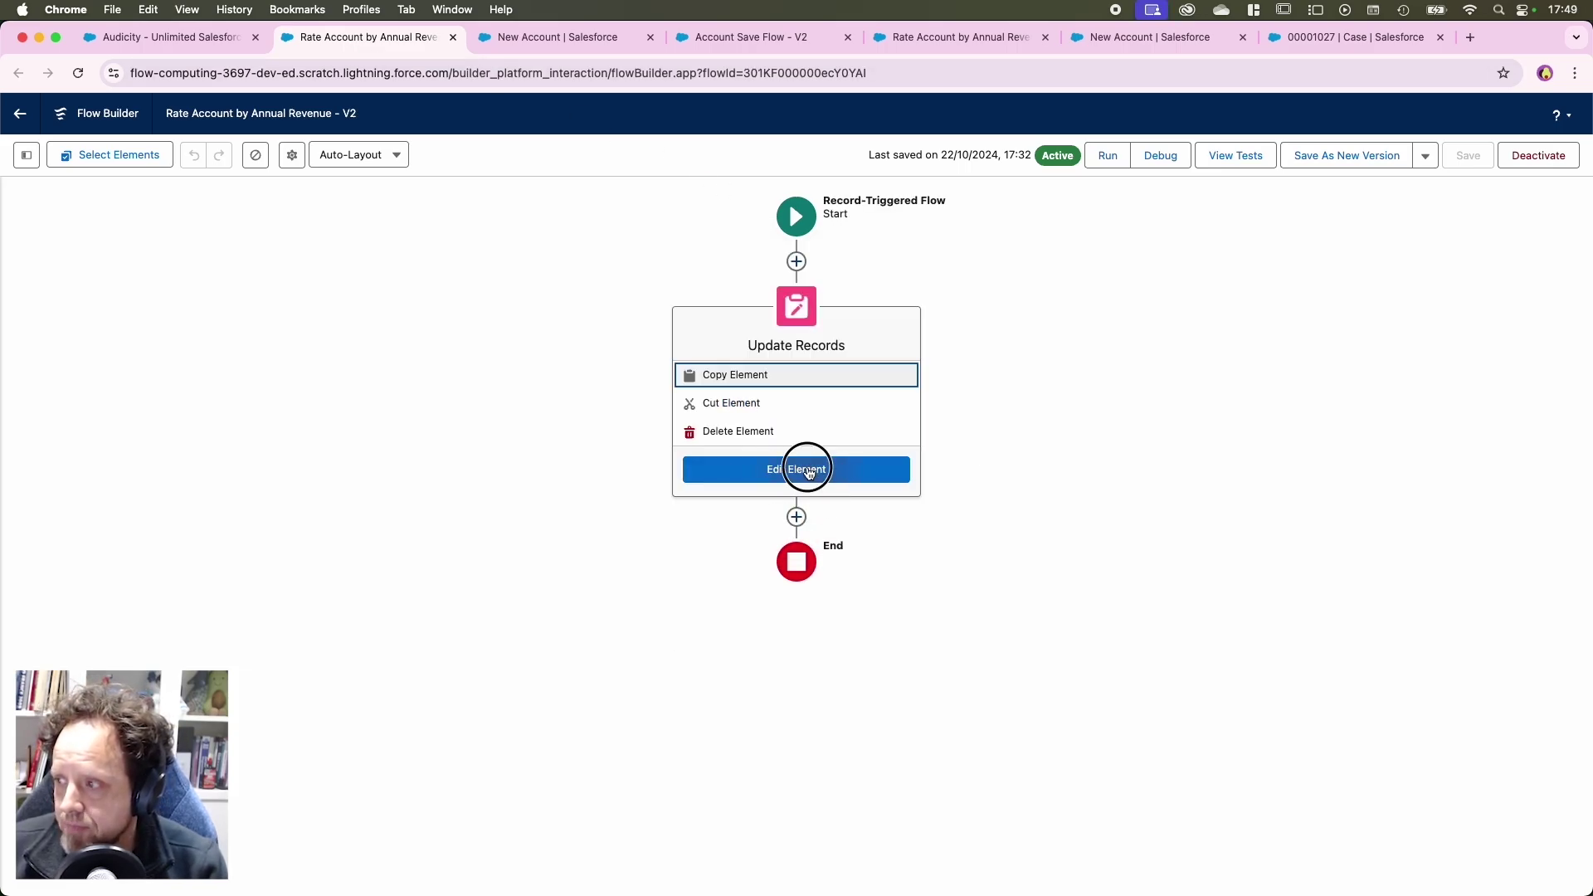
{"action": "left_click", "coordinate": [809, 473]}
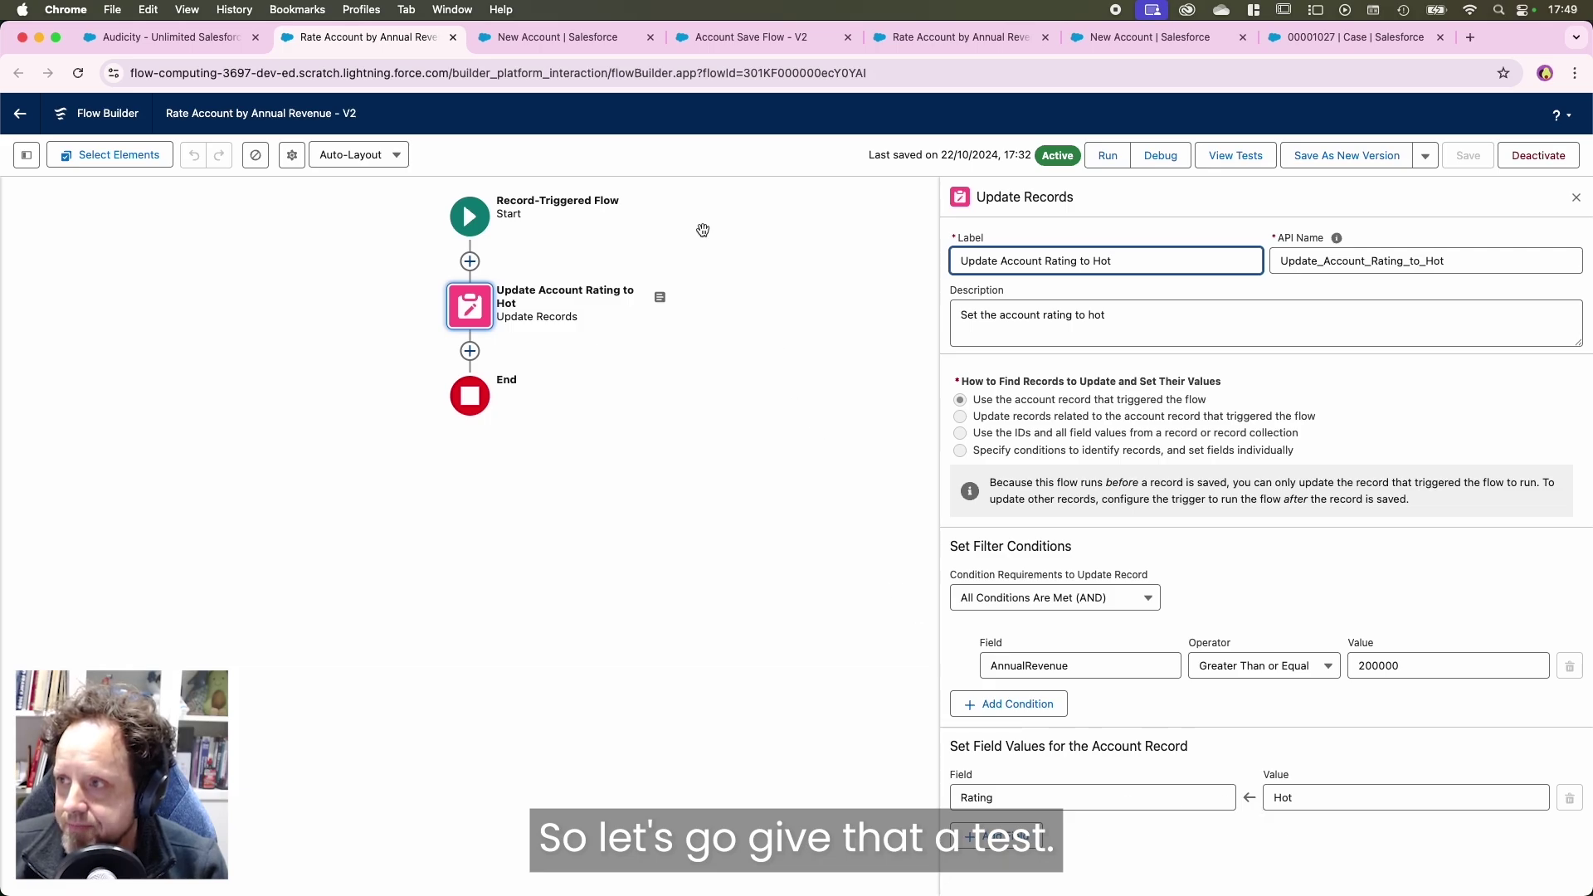
- Save the prefilled new Vizcool Corp account with an annual revenue of 200000 to trigger the flow
{"action": "left_click", "coordinate": [559, 42]}
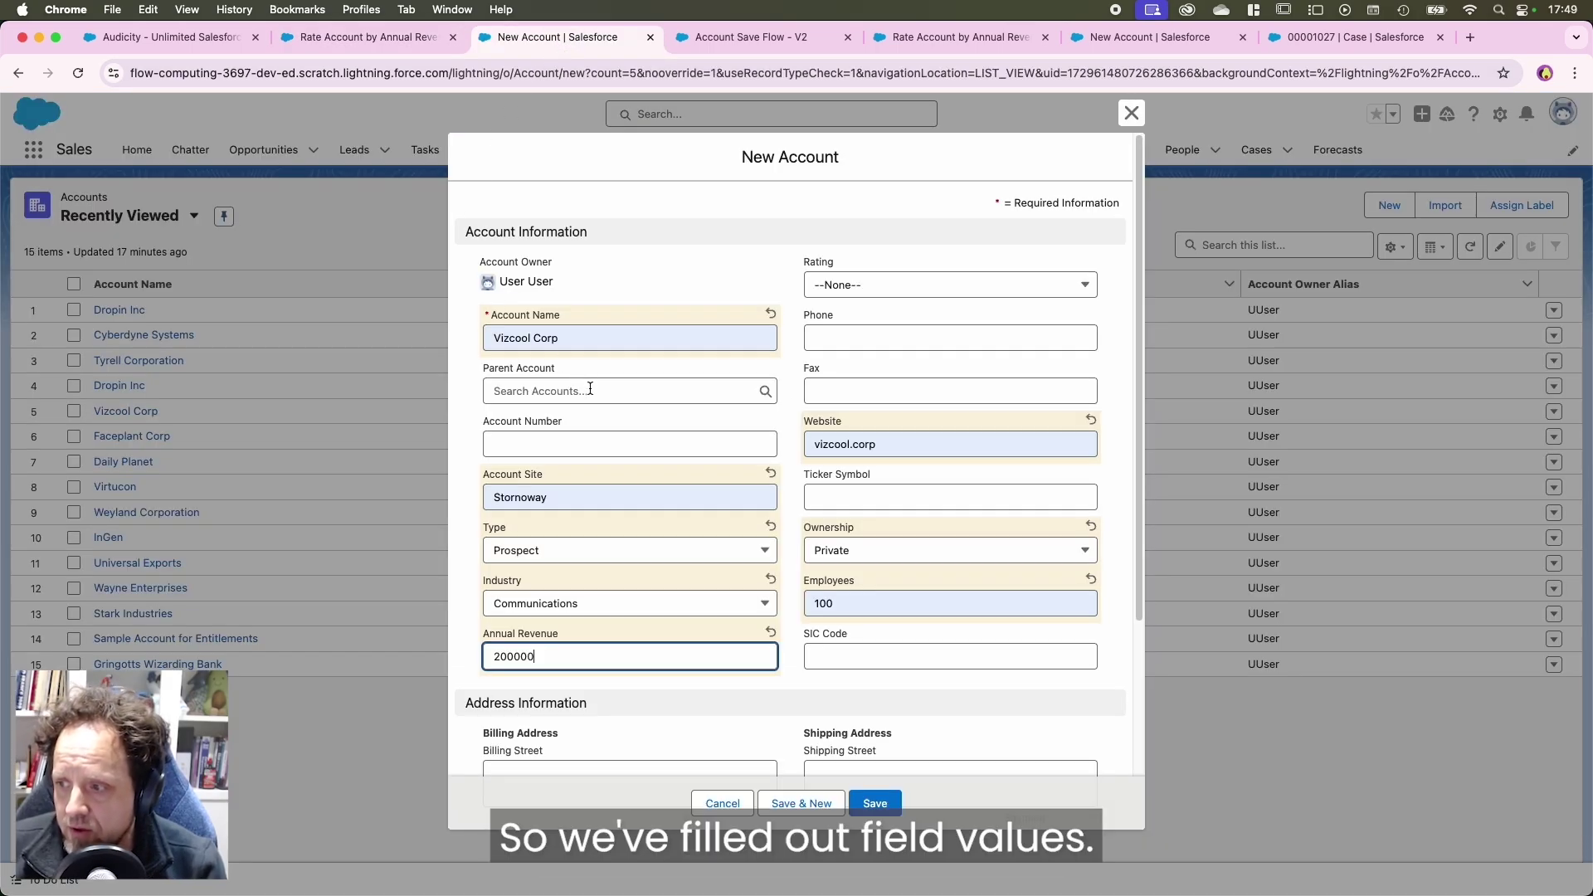
{"action": "left_click", "coordinate": [561, 654]}
{"action": "left_click_drag", "start_coordinate": [562, 656], "coordinate": [482, 657]}
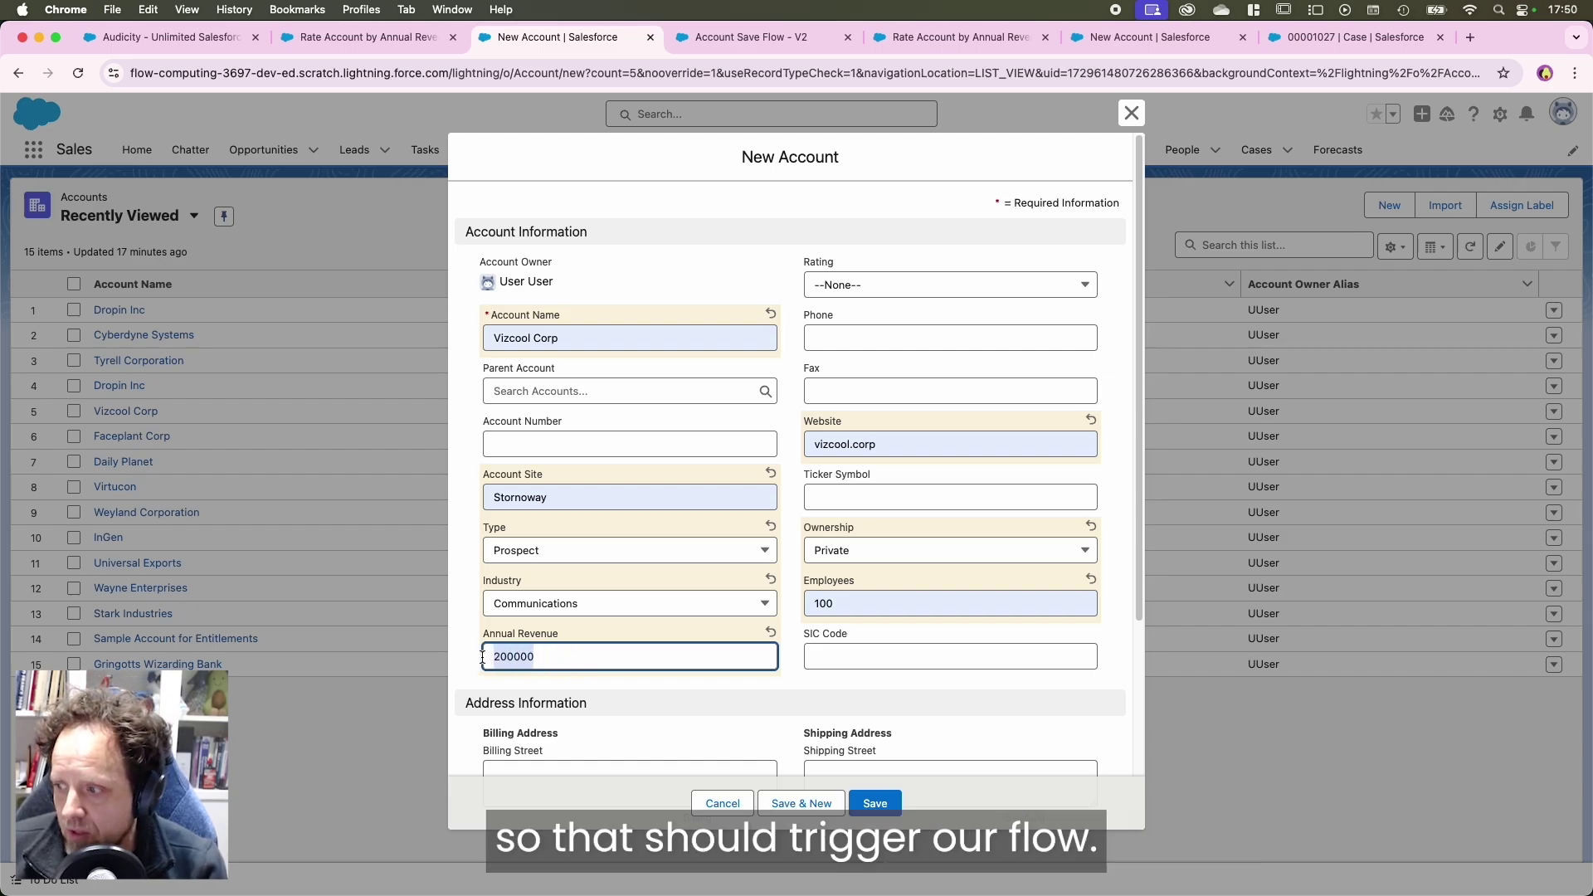
{"action": "left_click", "coordinate": [881, 809]}
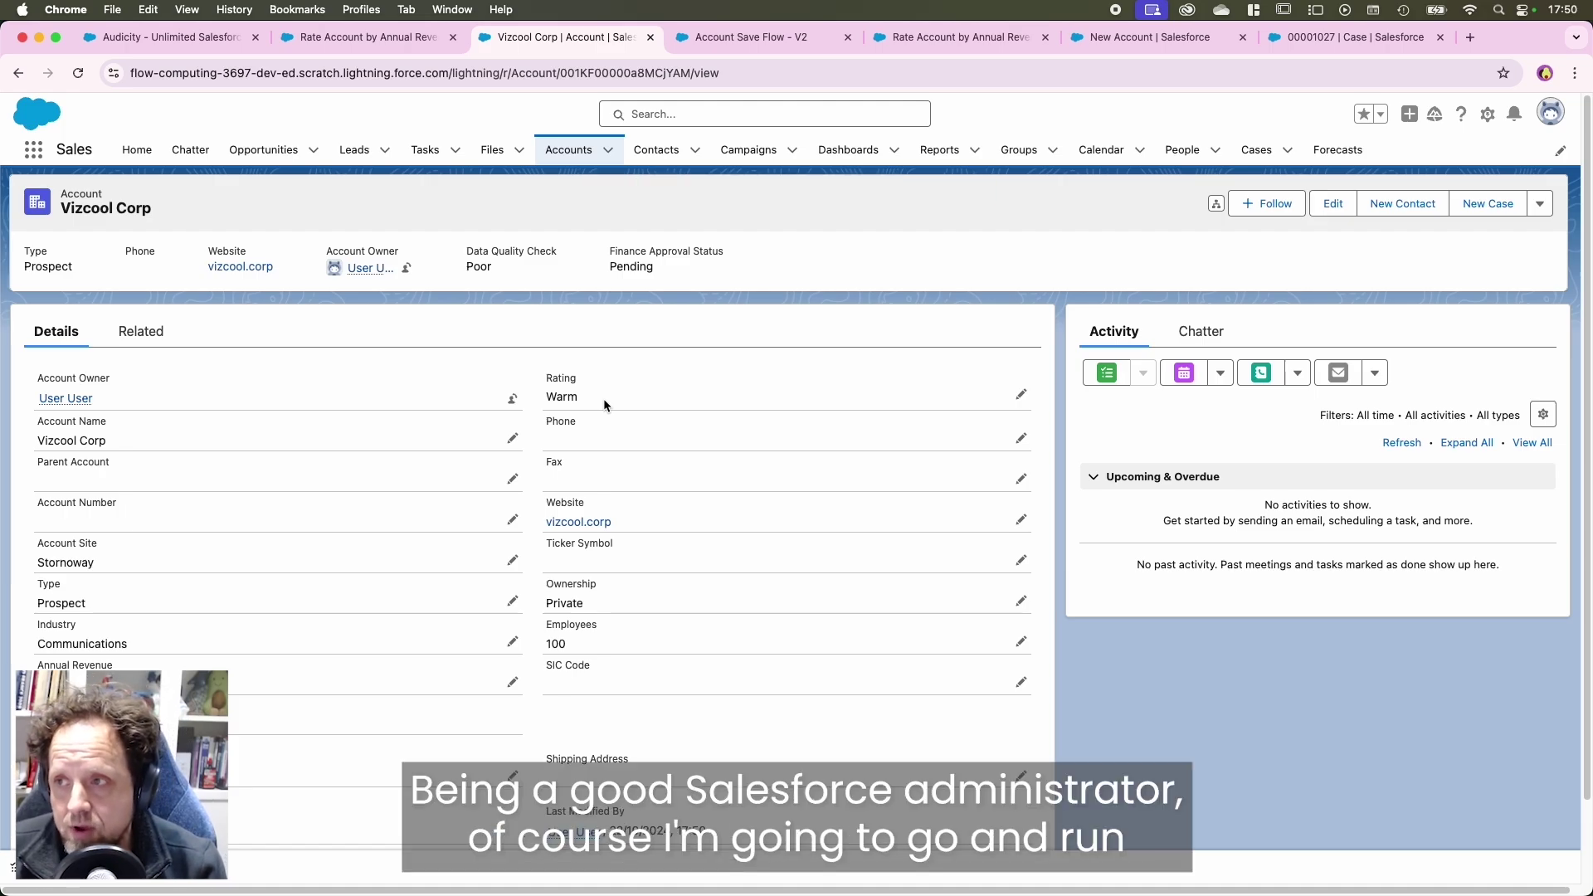
- Debug the Rate Account by Annual Revenue flow with Vizcool Corp as triggering record and inspect the Update Records details
{"action": "left_click", "coordinate": [383, 39]}
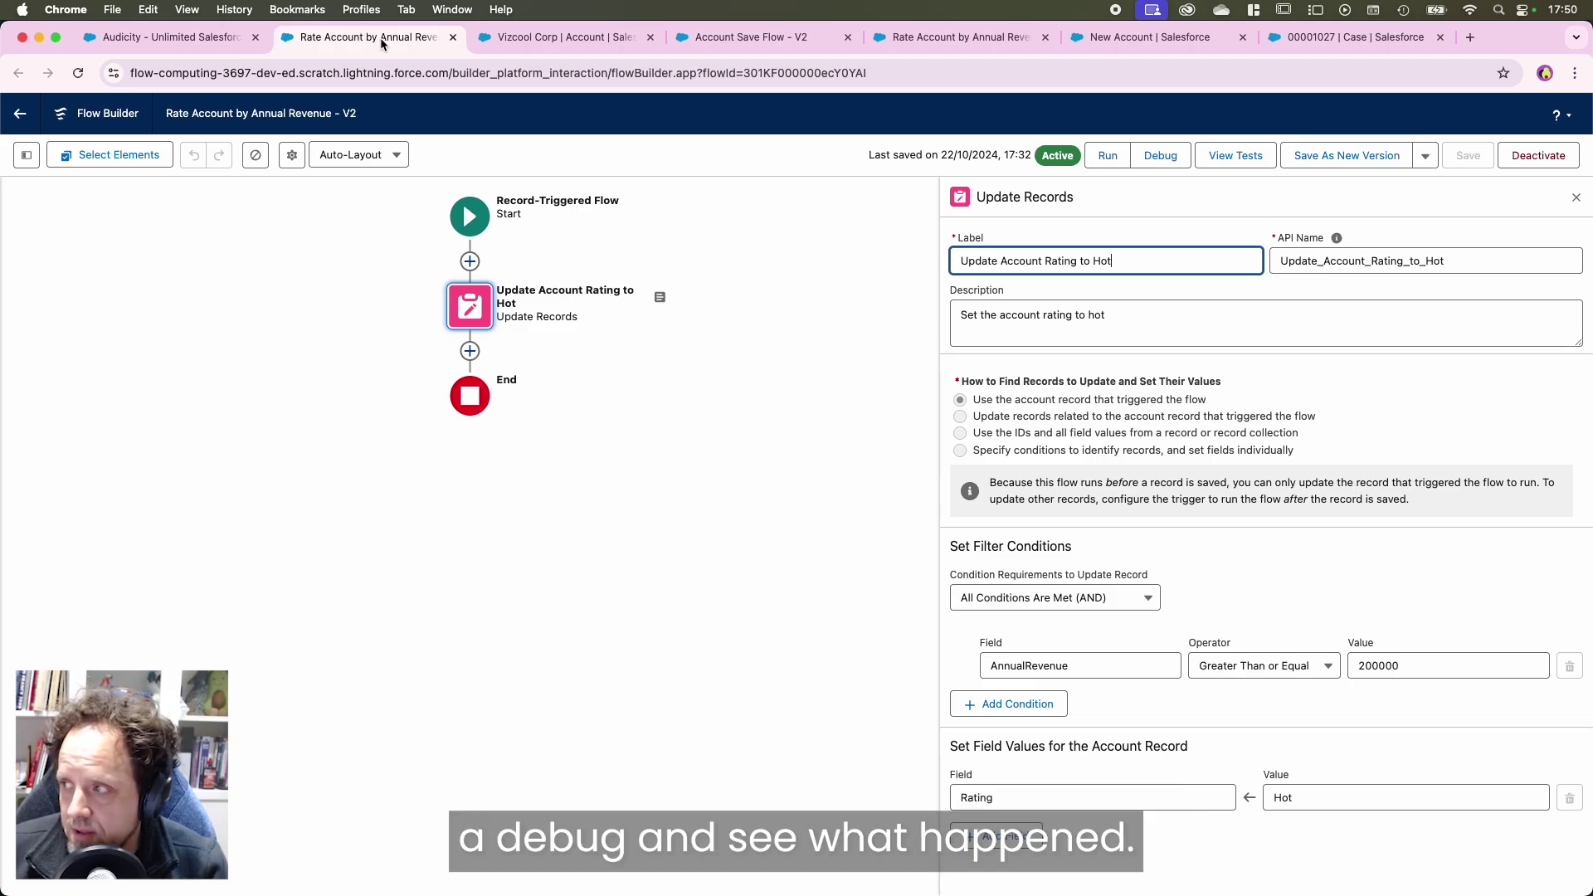
{"action": "left_click", "coordinate": [1158, 156]}
{"action": "left_click", "coordinate": [723, 569]}
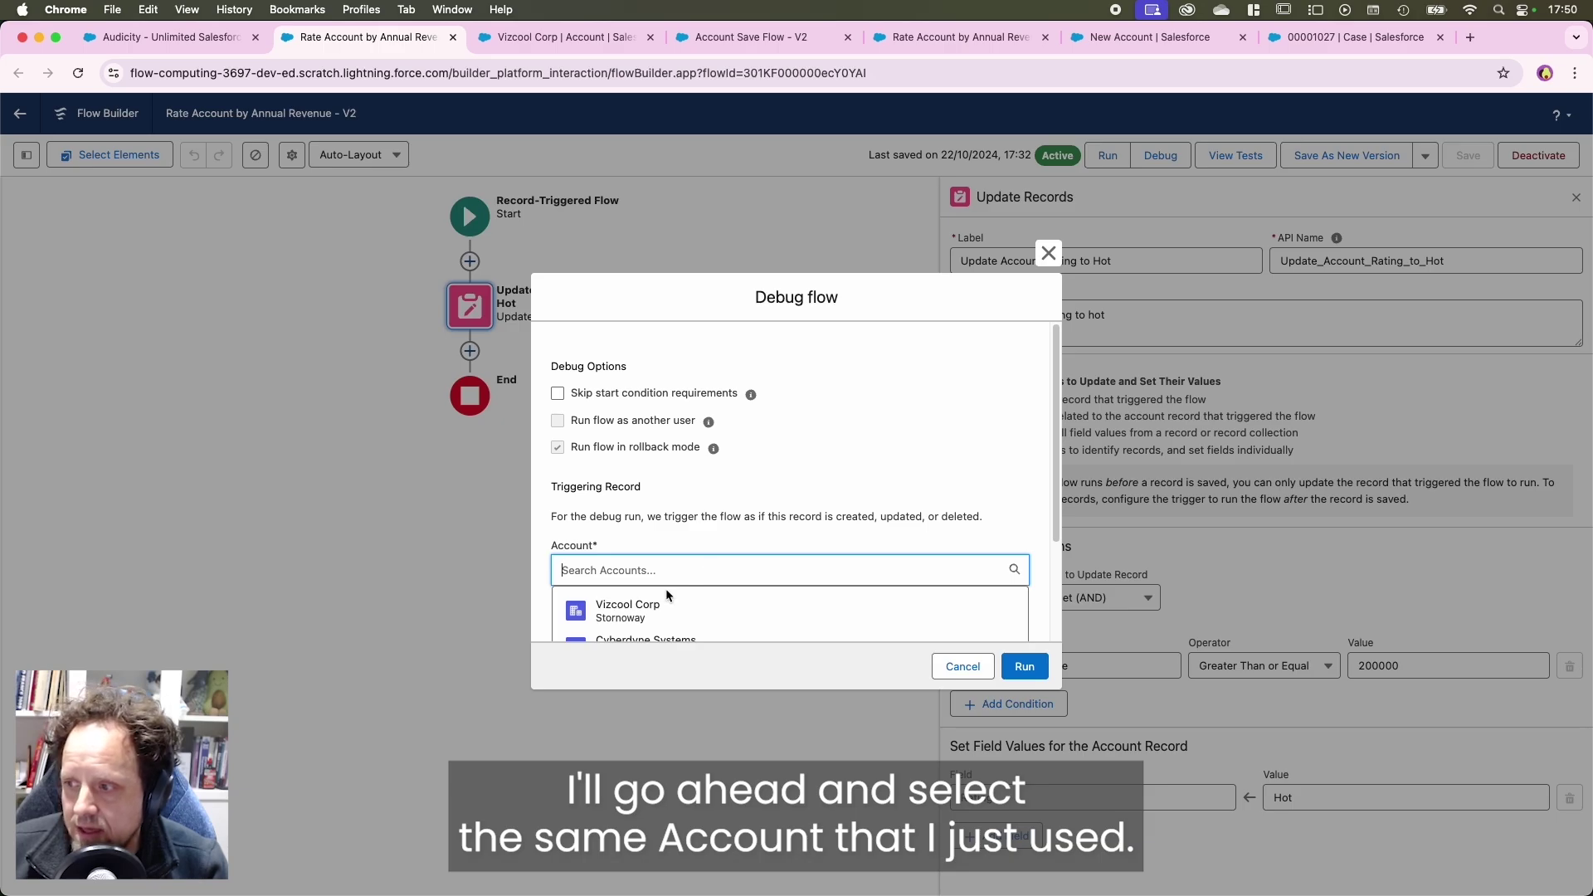
{"action": "left_click", "coordinate": [626, 608]}
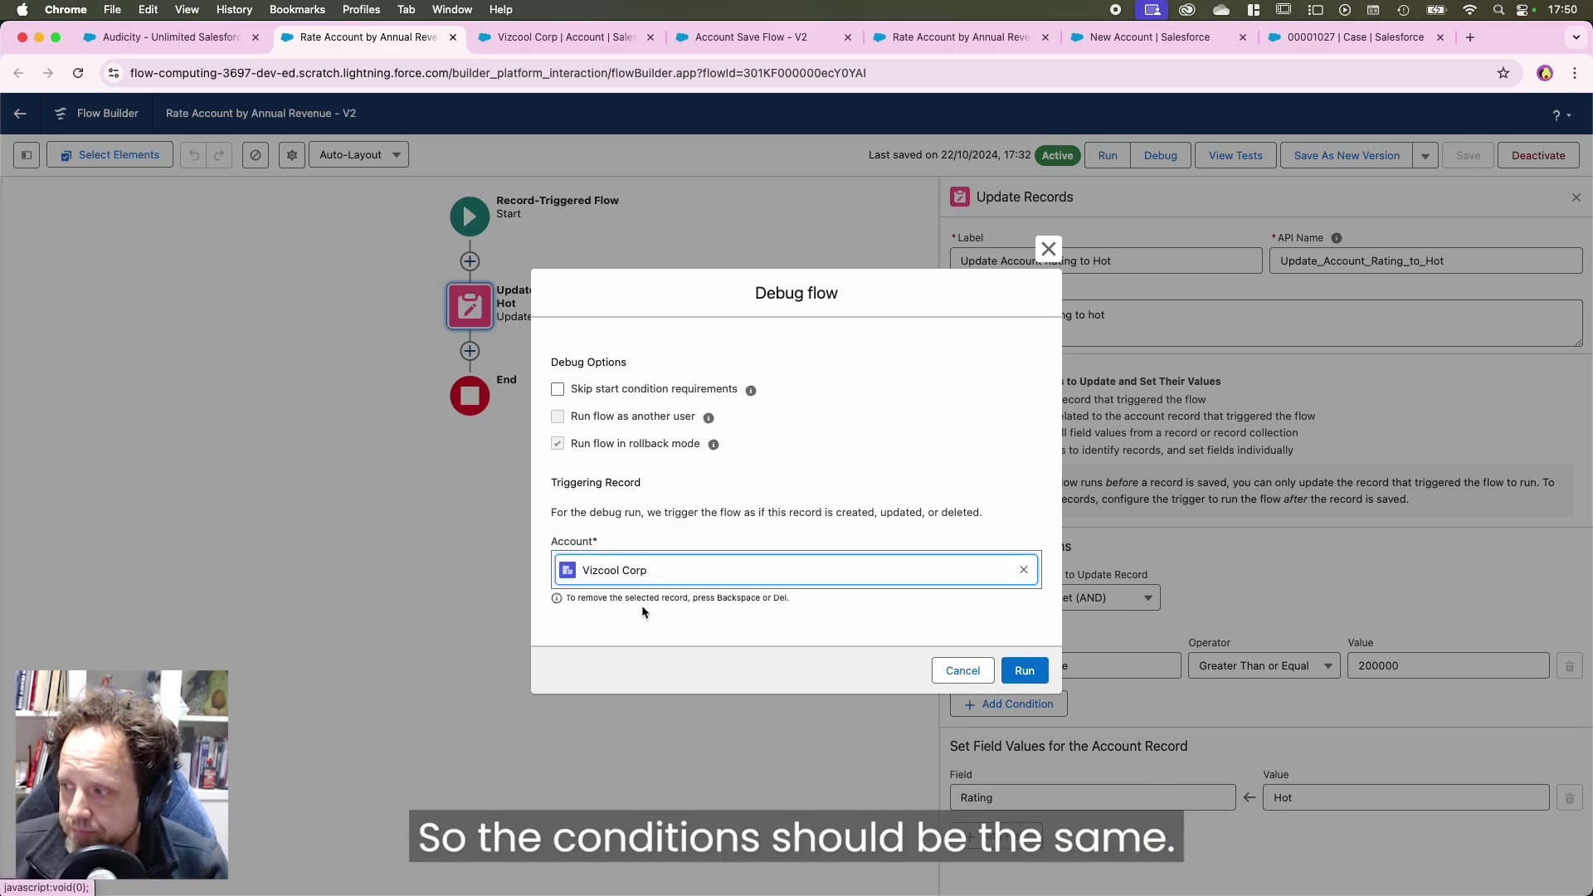
{"action": "left_click", "coordinate": [1028, 672]}
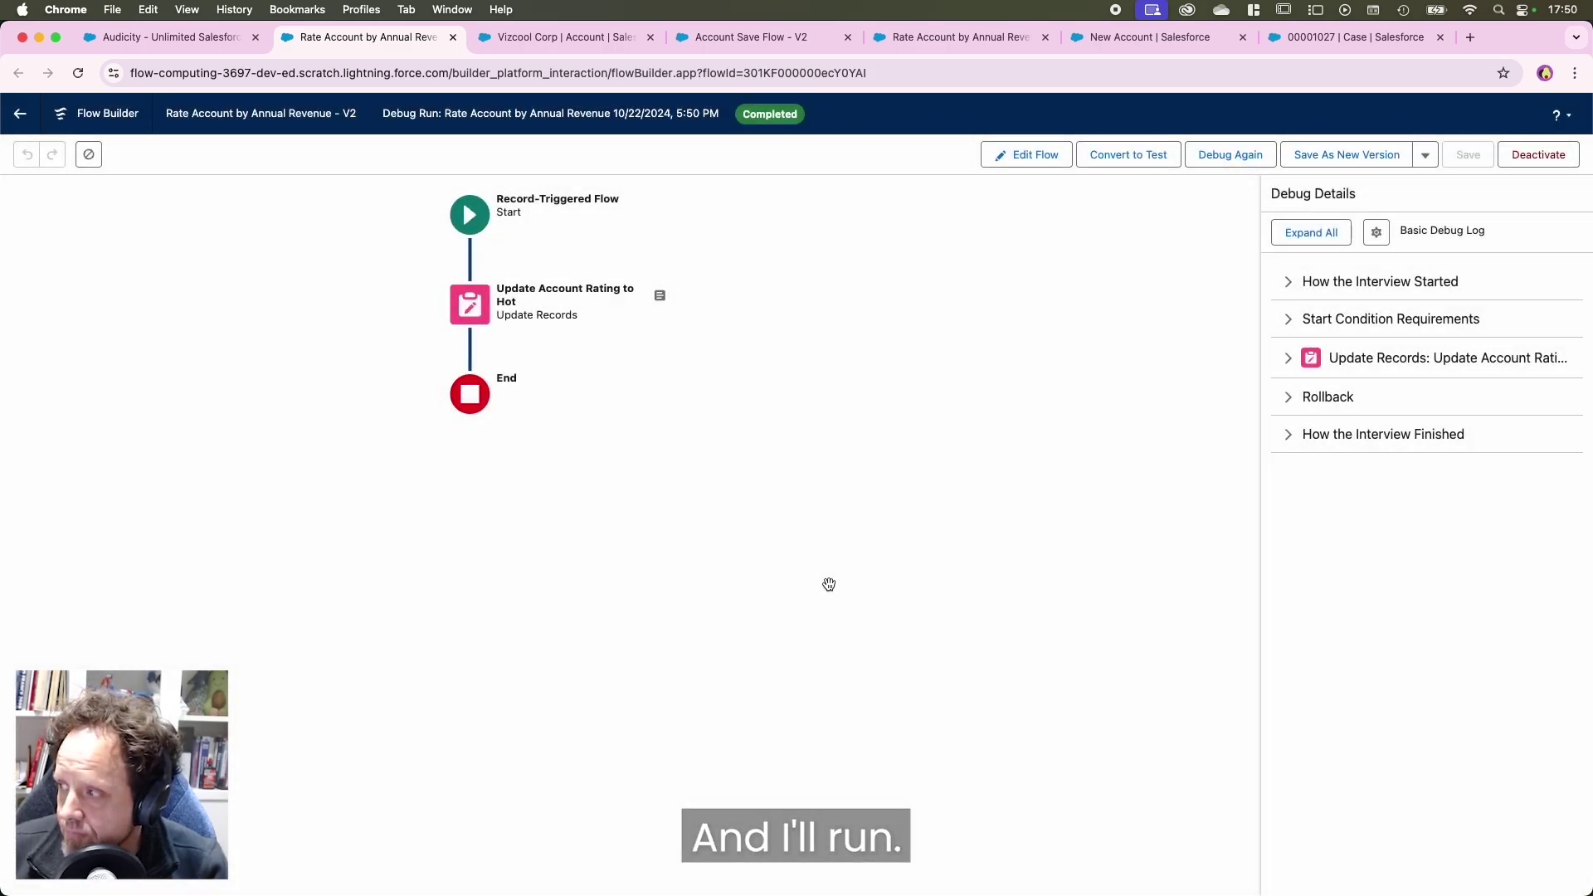
{"action": "left_click", "coordinate": [1289, 359]}
{"action": "left_click_drag", "start_coordinate": [1347, 490], "coordinate": [1278, 491]}
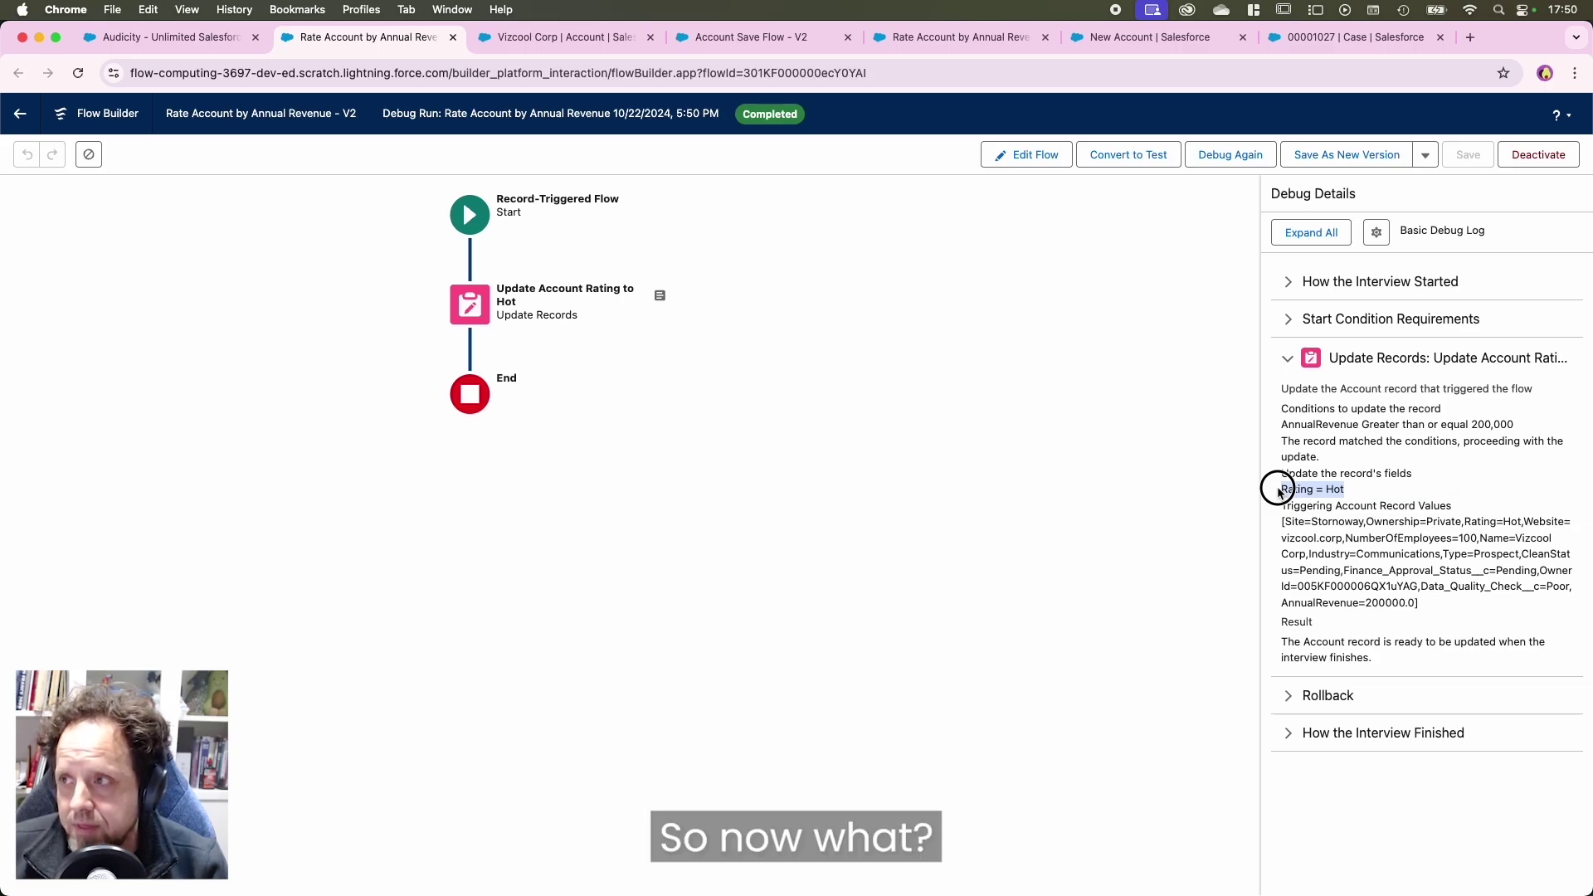
- Open the trace from Vizcool Corp's related Audit Trail and display its Trace Chart
{"action": "left_click", "coordinate": [560, 37]}
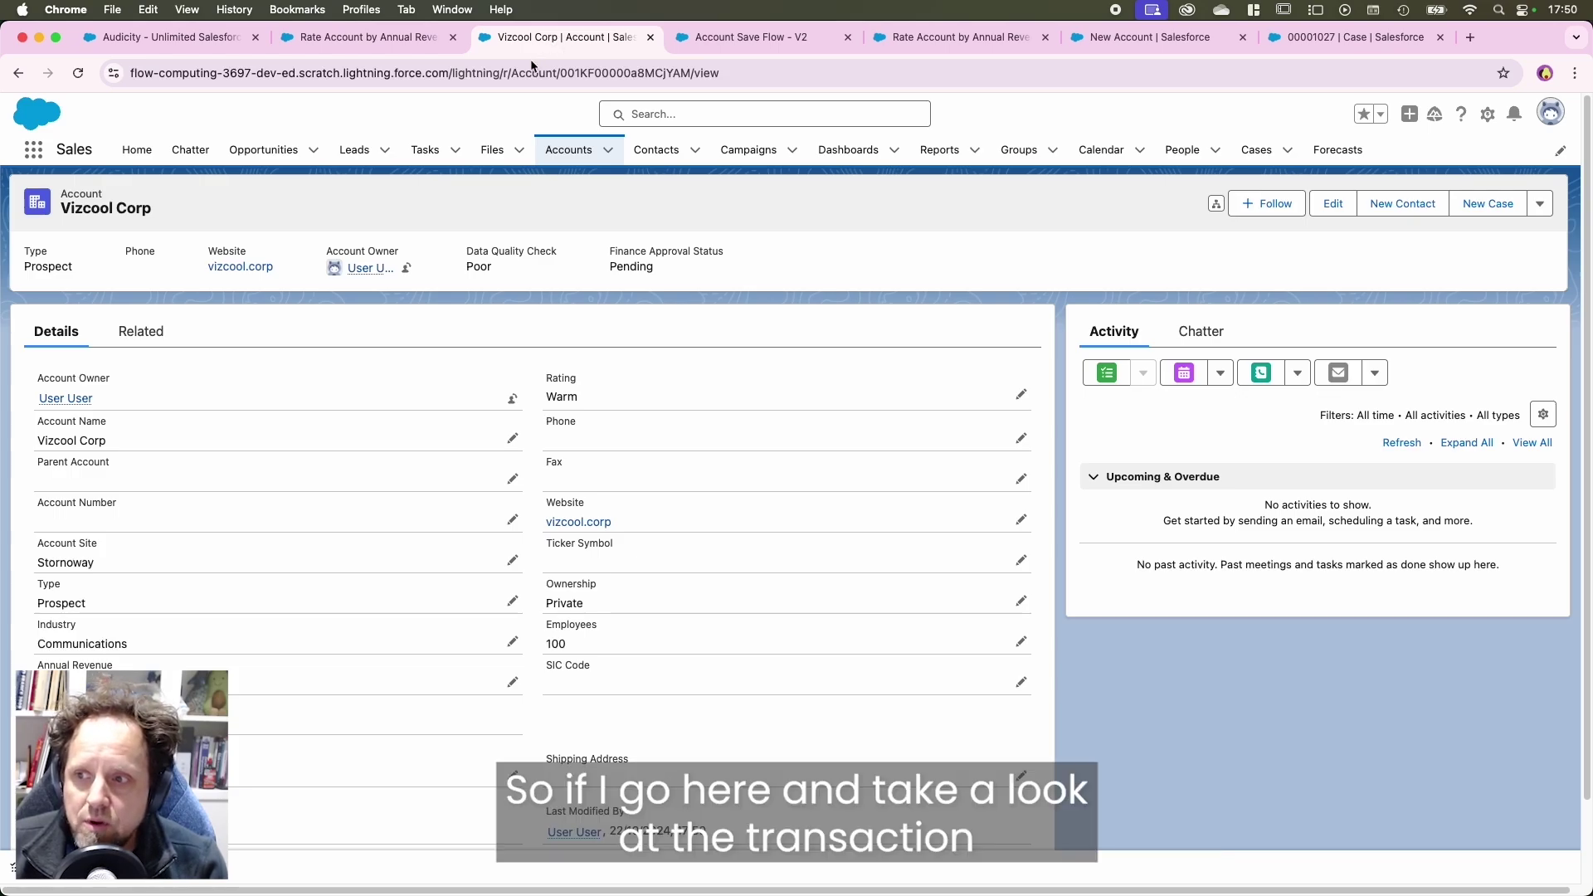
{"action": "left_click", "coordinate": [166, 332]}
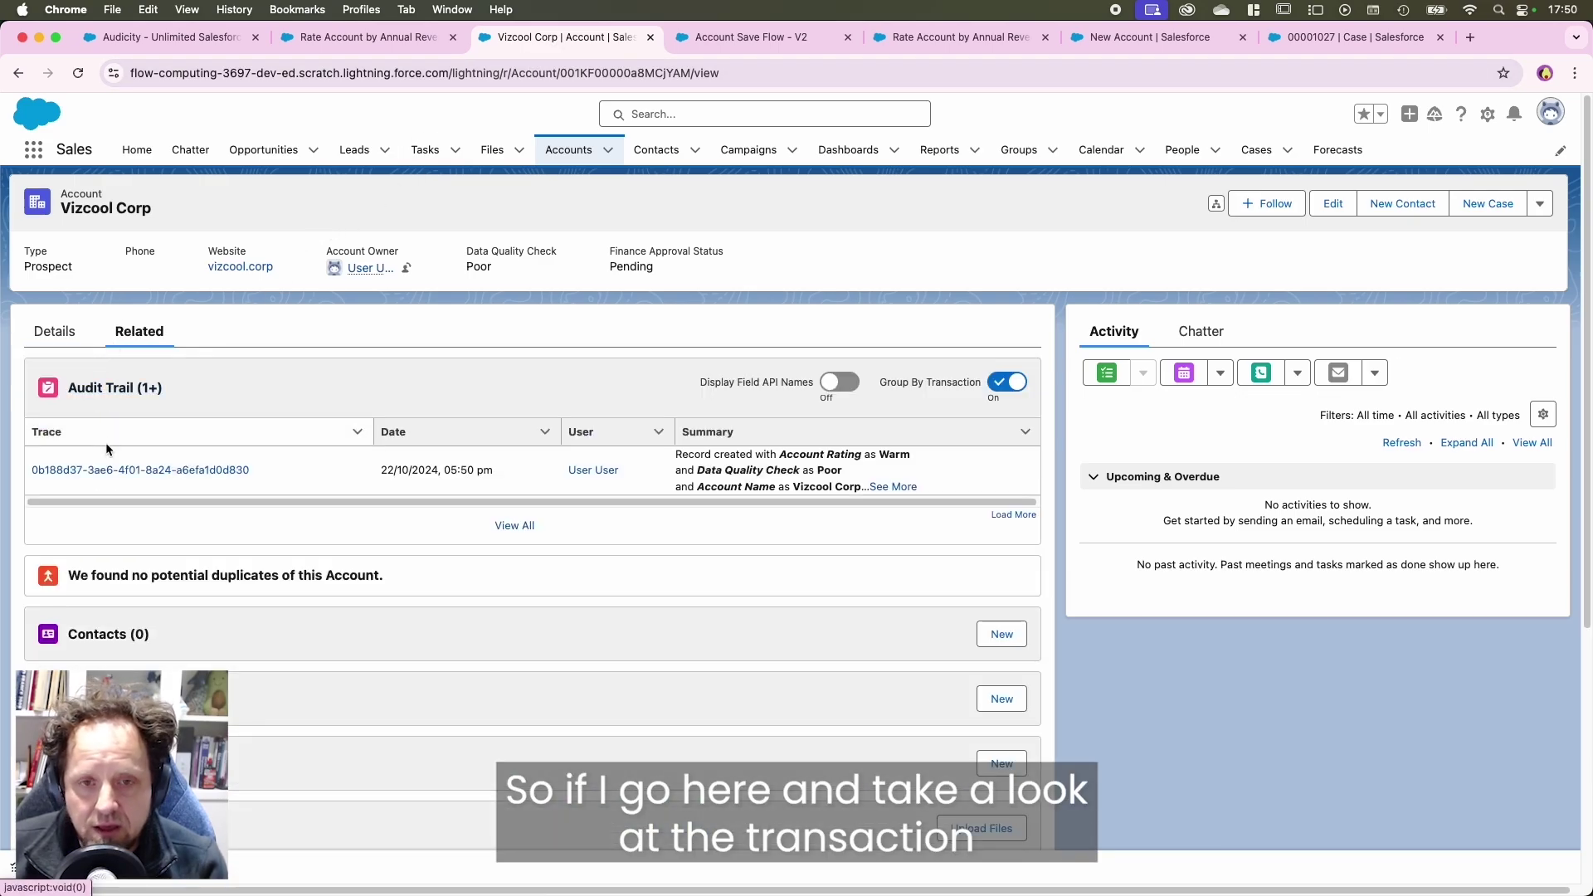
{"action": "left_click", "coordinate": [146, 470]}
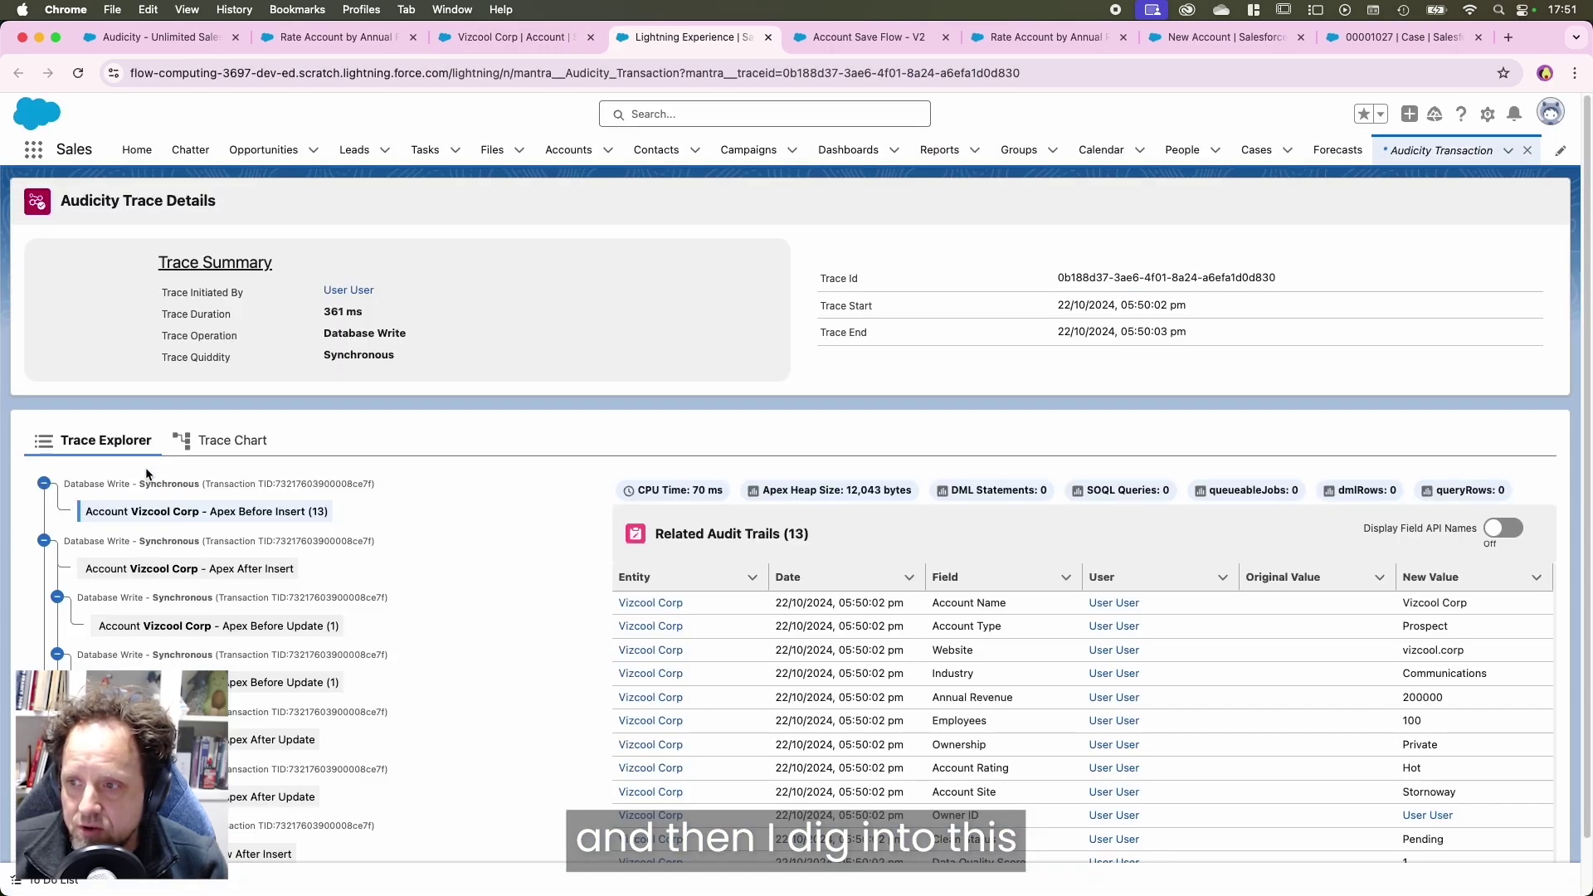
{"action": "left_click", "coordinate": [214, 448]}
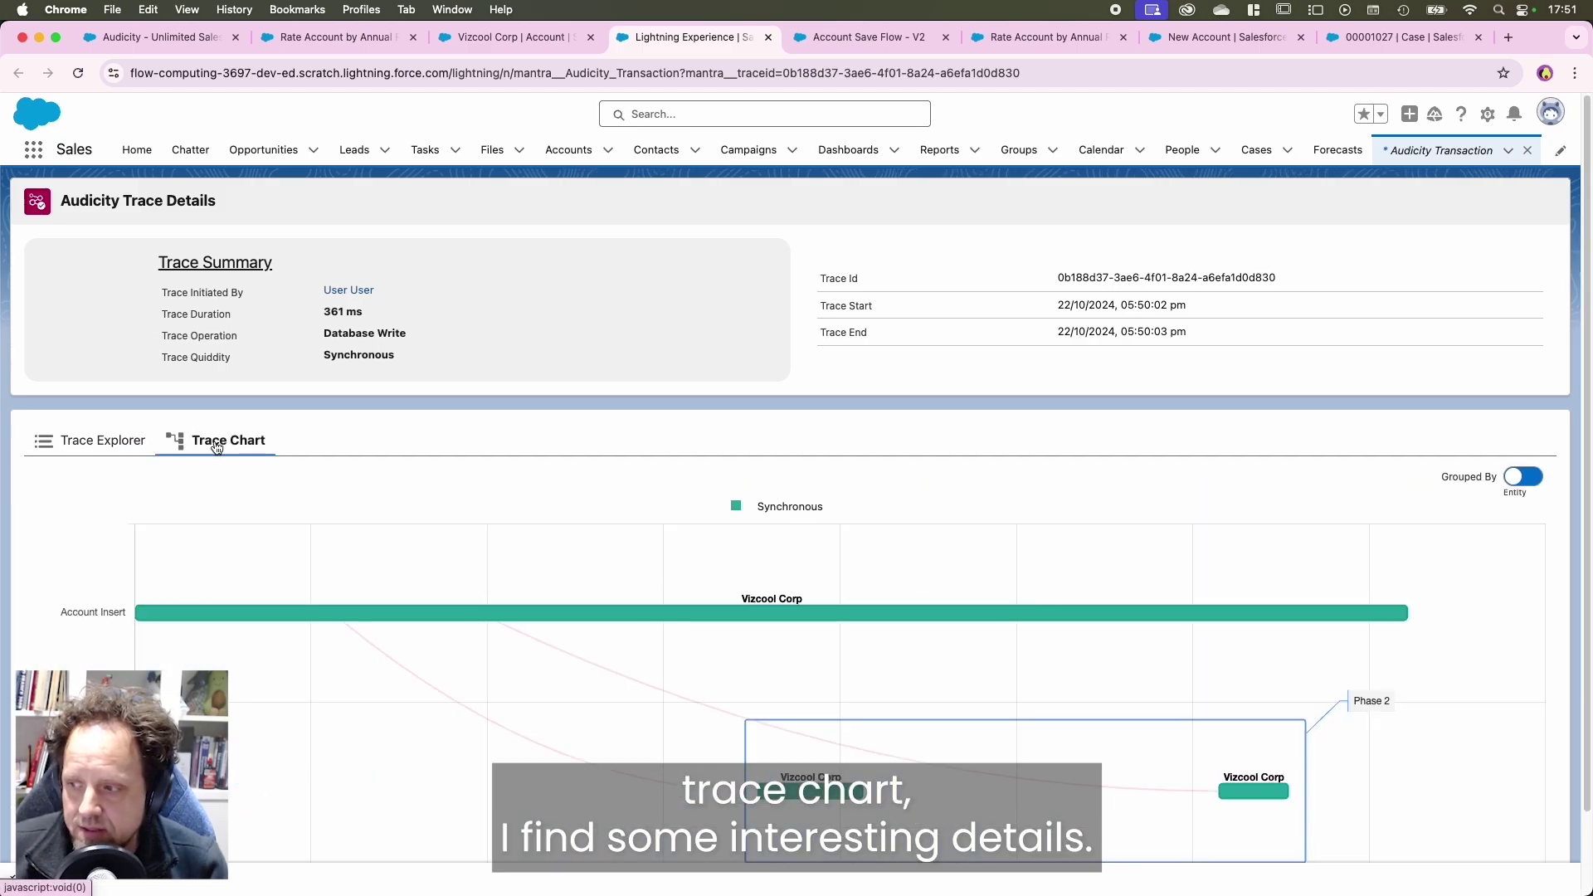
{"action": "scroll", "coordinate": [216, 445], "scroll_direction": "down", "scroll_amount": 2}
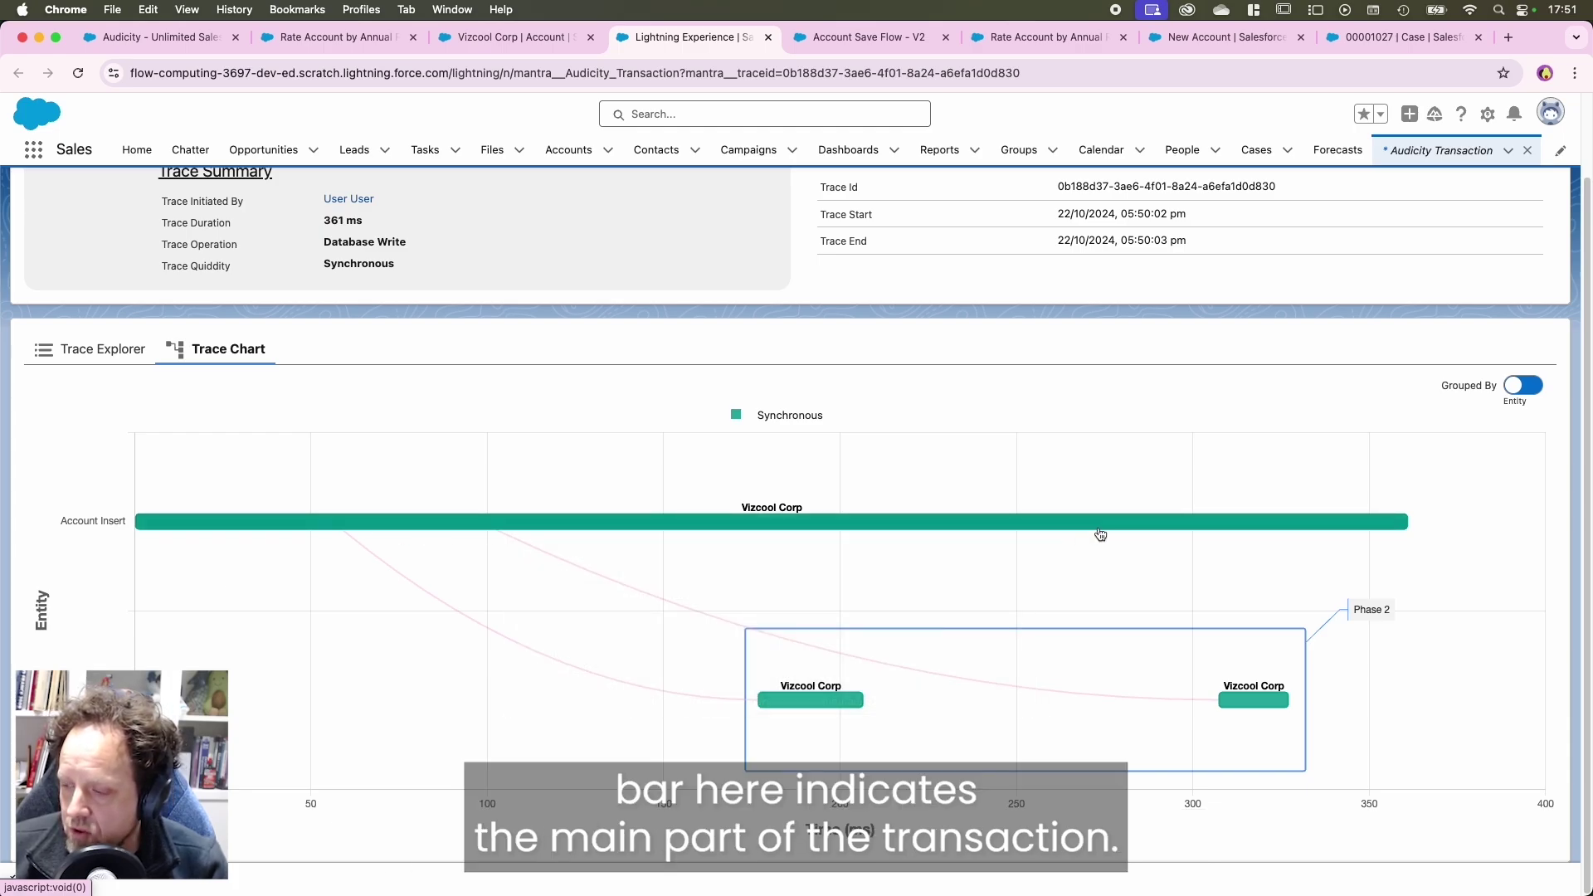
- Examine the Account Insert bar's related audit trails in the chart, checking the new value of Account Rating
{"action": "mouse_move", "coordinate": [806, 709]}
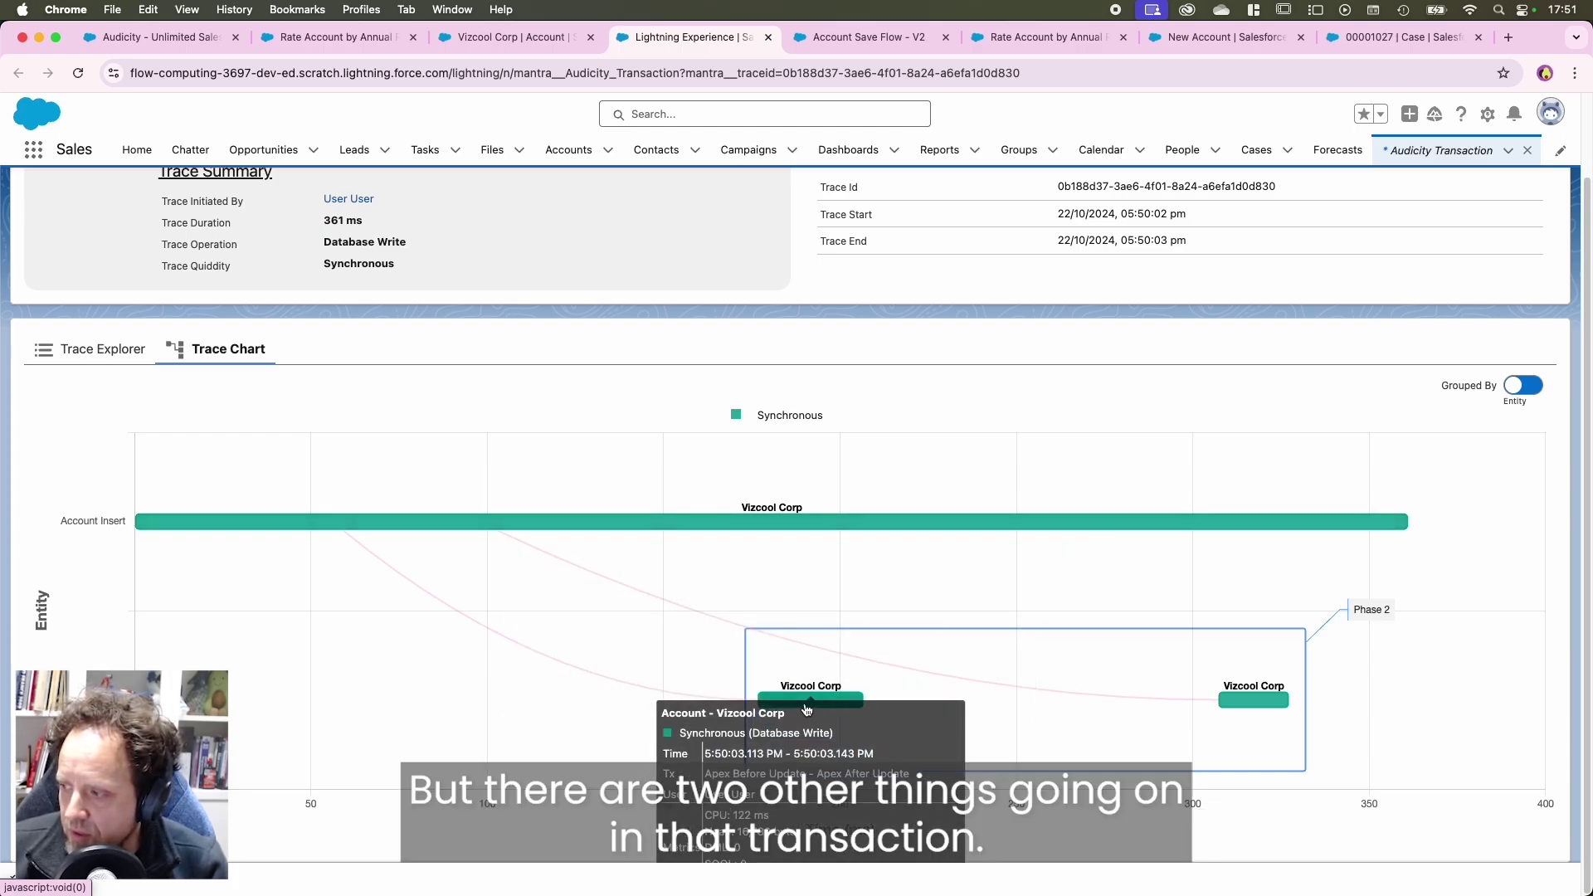
{"action": "left_click", "coordinate": [1042, 520]}
{"action": "scroll", "coordinate": [1043, 528], "scroll_direction": "down", "scroll_amount": 6}
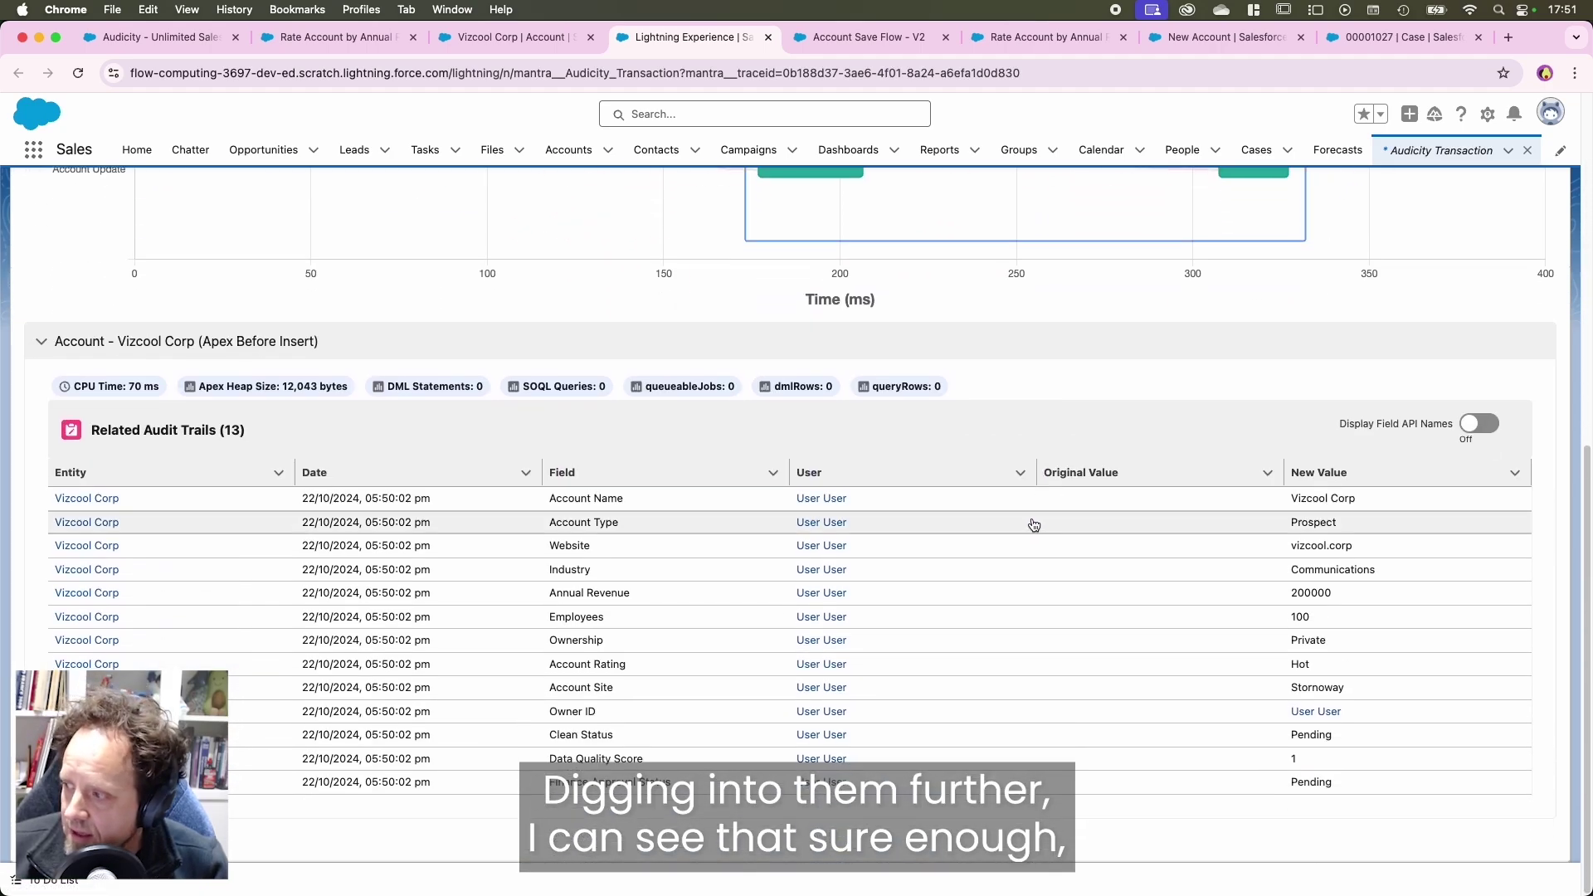
{"action": "left_click", "coordinate": [1321, 668]}
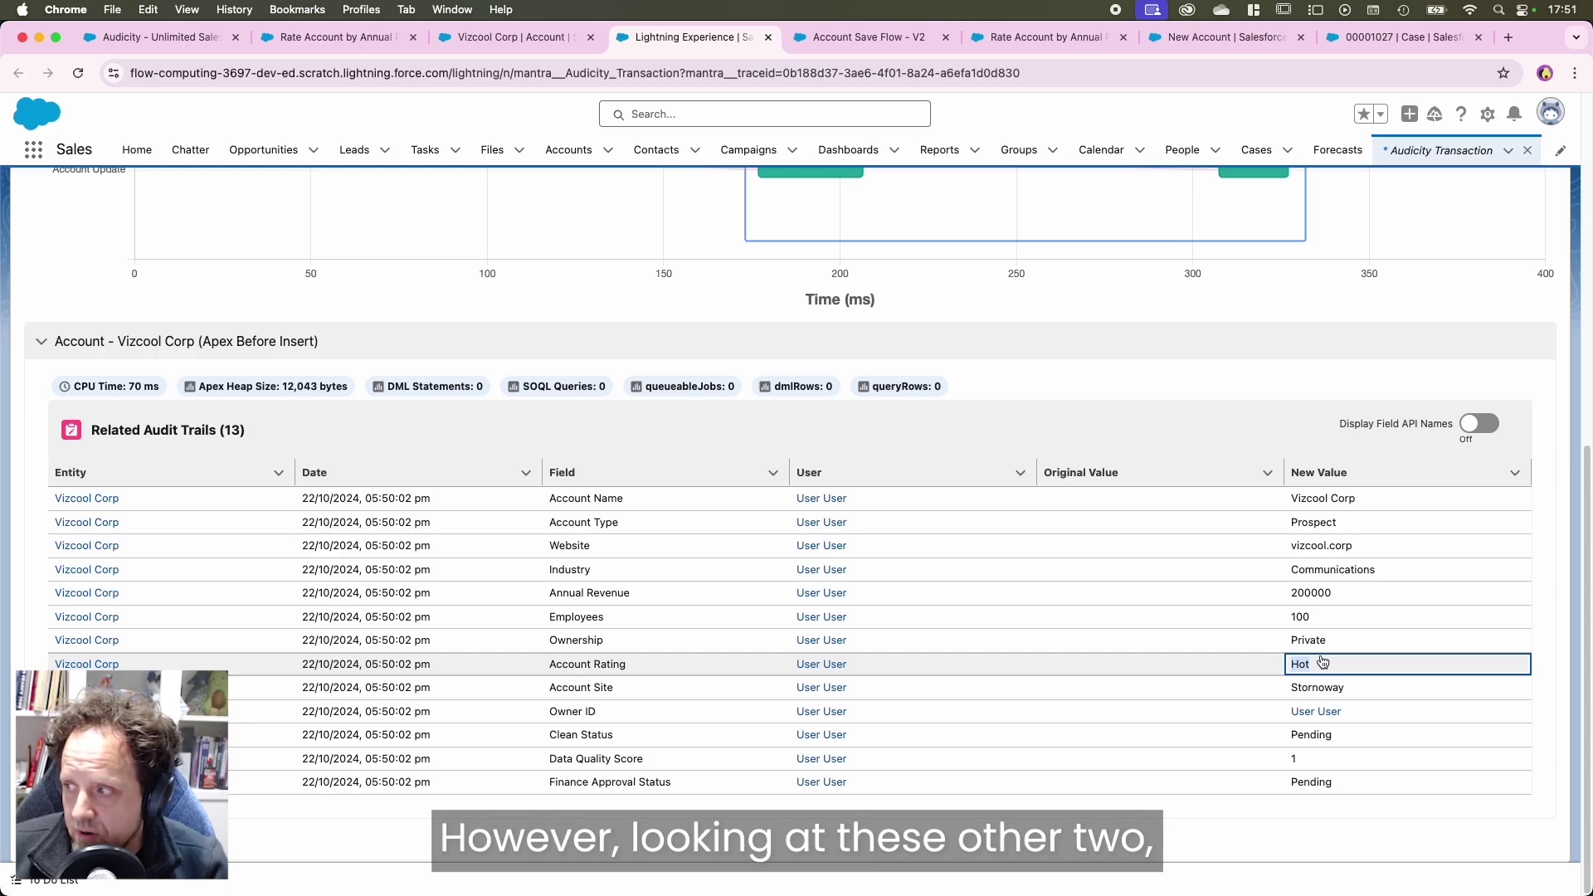
- Examine the field changes recorded for the last Account Update bar in the Trace Chart
{"action": "scroll", "coordinate": [1319, 660], "scroll_direction": "up", "scroll_amount": 4}
{"action": "left_click", "coordinate": [1241, 503]}
{"action": "scroll", "coordinate": [1241, 504], "scroll_direction": "down", "scroll_amount": 1}
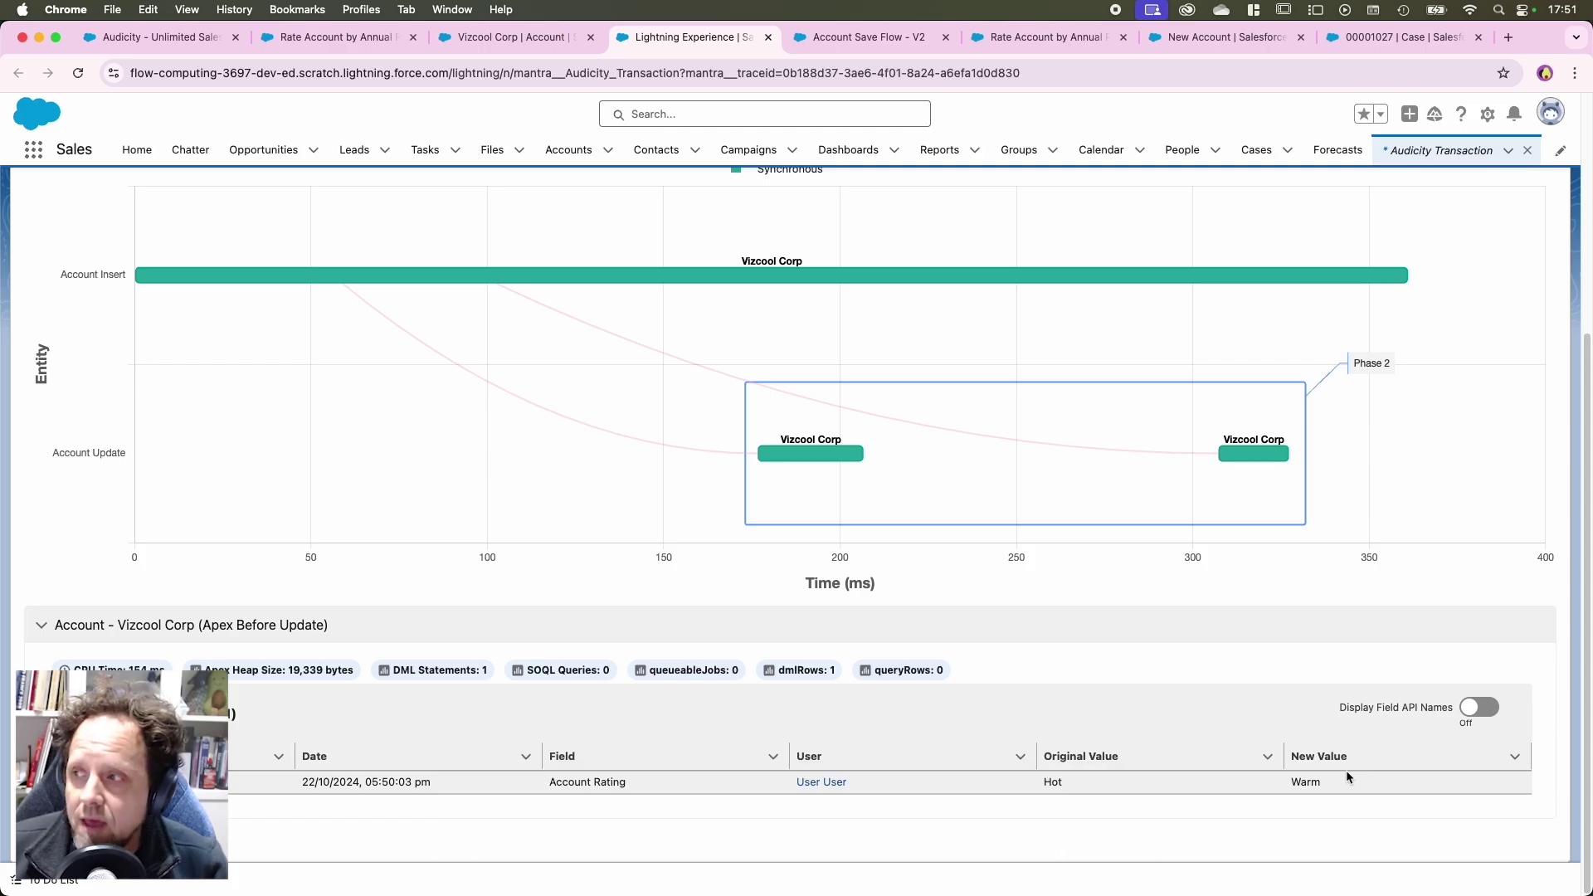
- Deactivate both the Account Save Flow and the Rate Account by Annual Revenue flow
{"action": "left_click", "coordinate": [868, 40]}
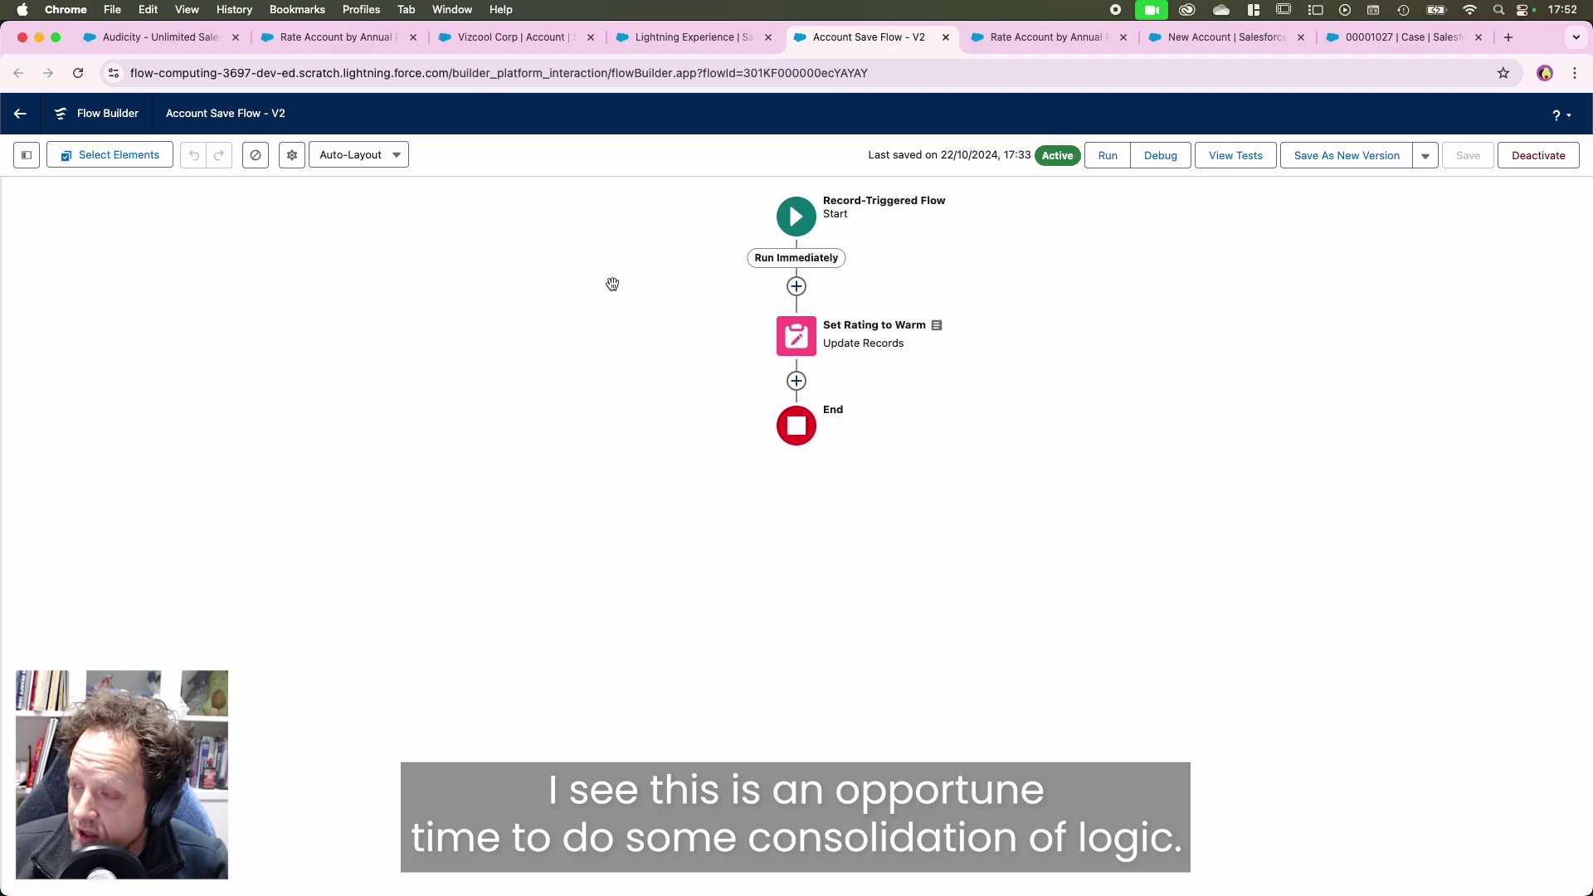
{"action": "left_click", "coordinate": [1523, 157]}
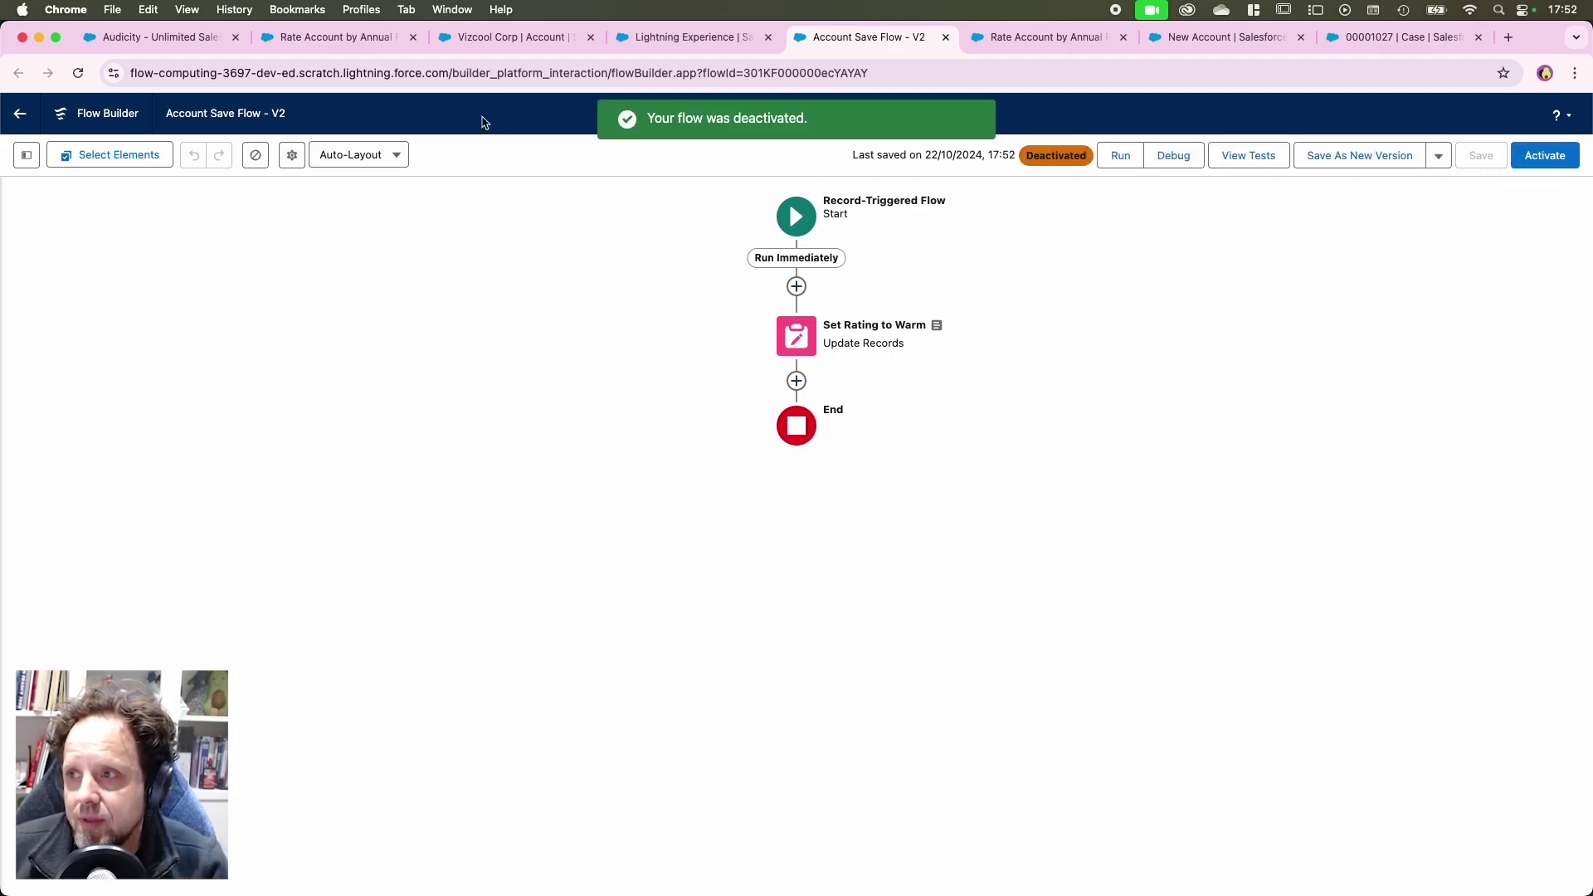
{"action": "left_click", "coordinate": [315, 38]}
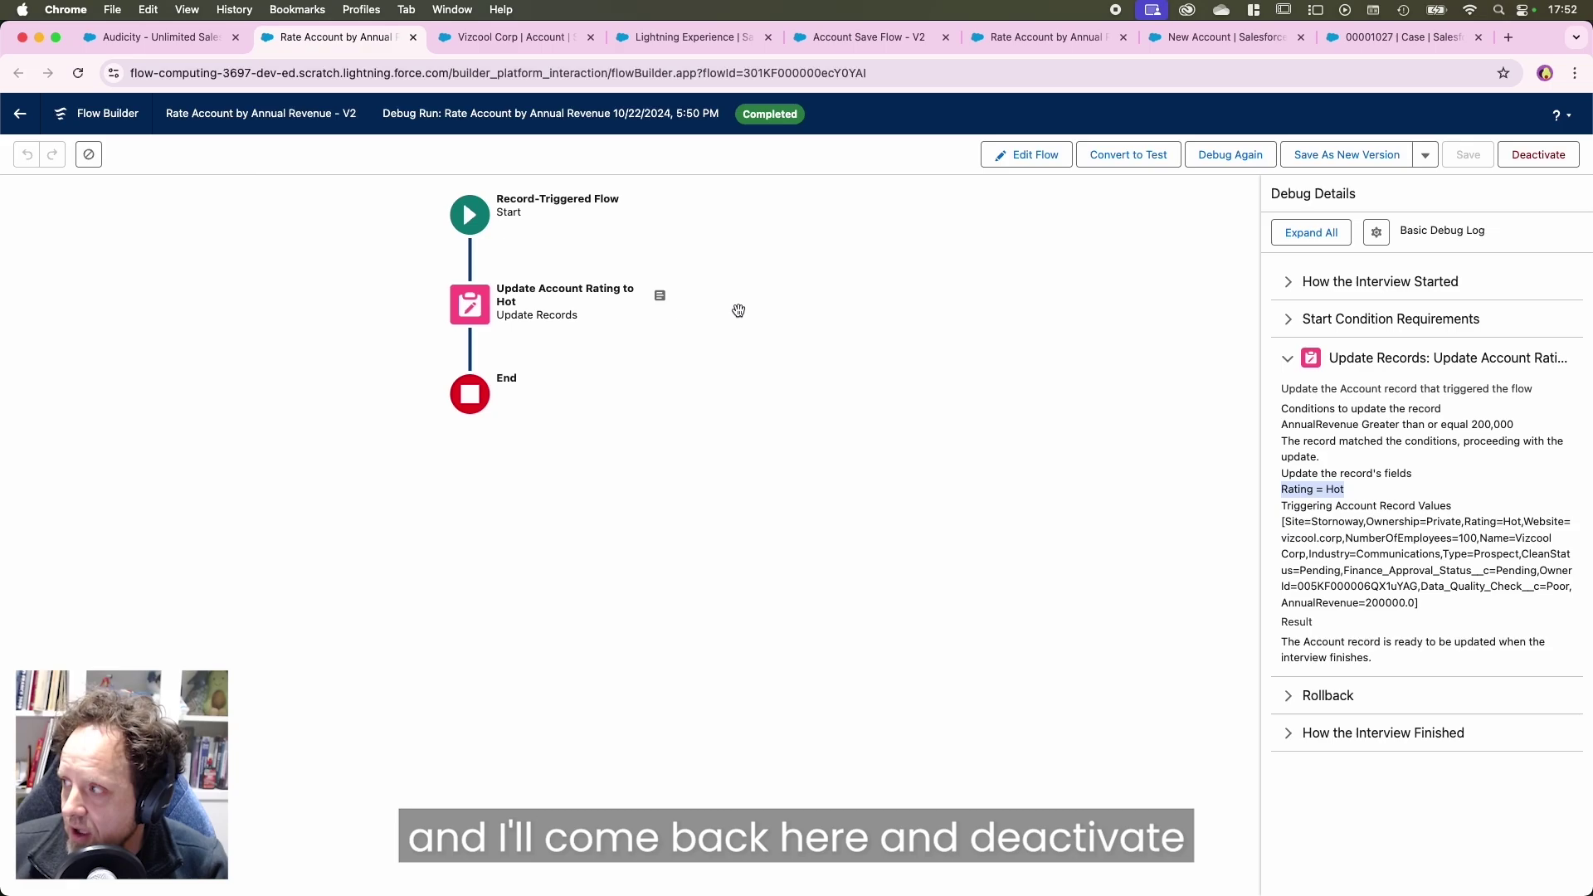
{"action": "left_click", "coordinate": [1523, 154]}
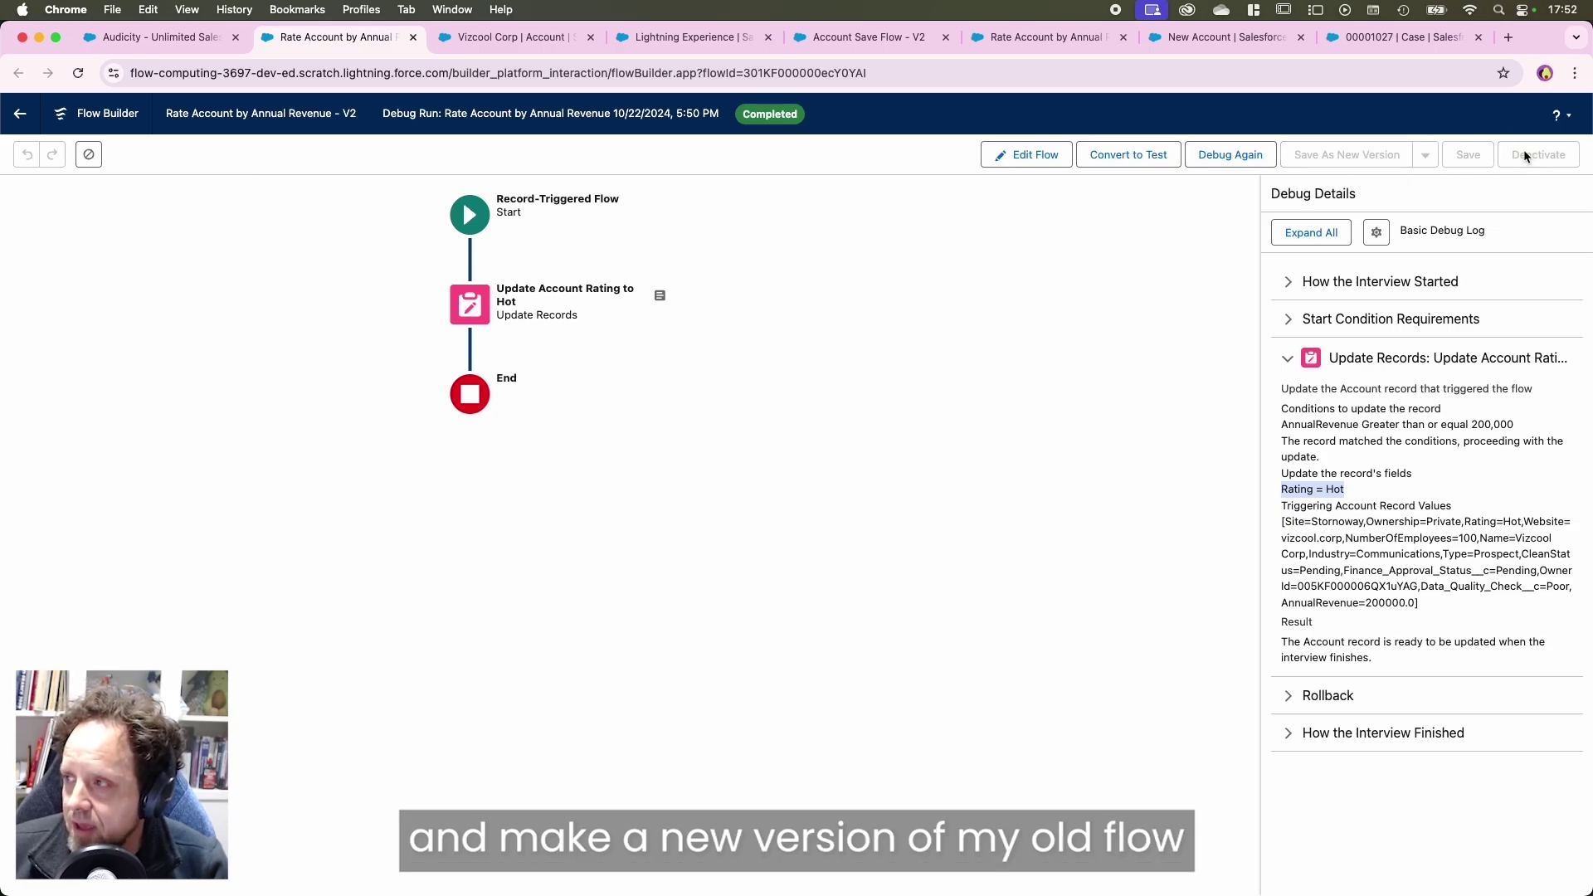
- Activate the Rate Account by Annual Revenue And Employees flow and test it by saving the prefilled new Dropin Inc account
{"action": "left_click", "coordinate": [1041, 37]}
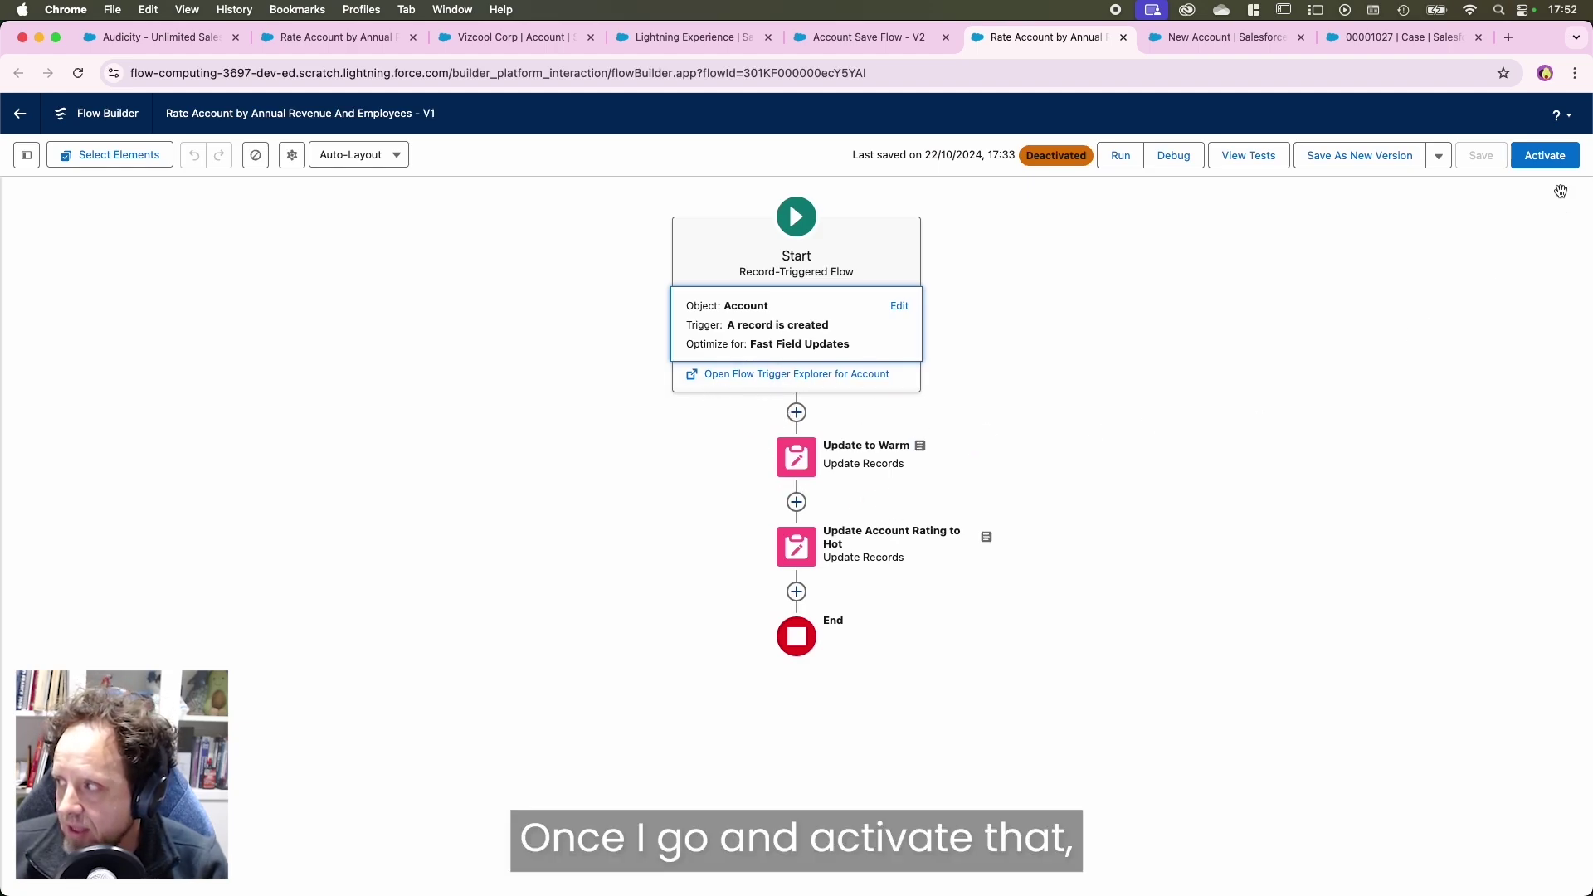
{"action": "left_click", "coordinate": [1548, 156]}
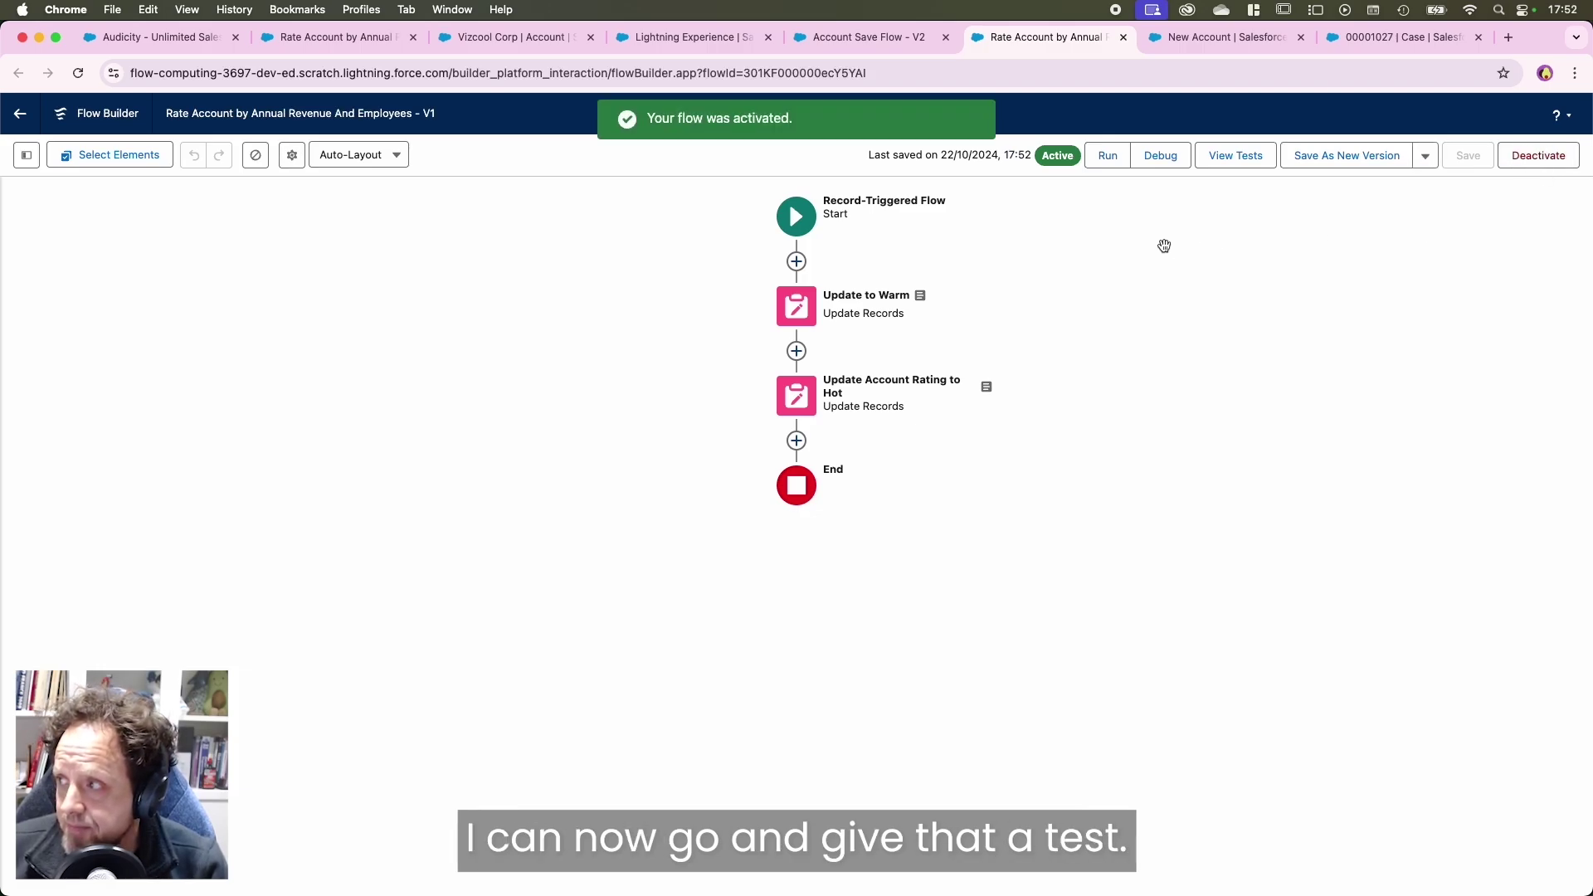
{"action": "left_click", "coordinate": [1199, 37]}
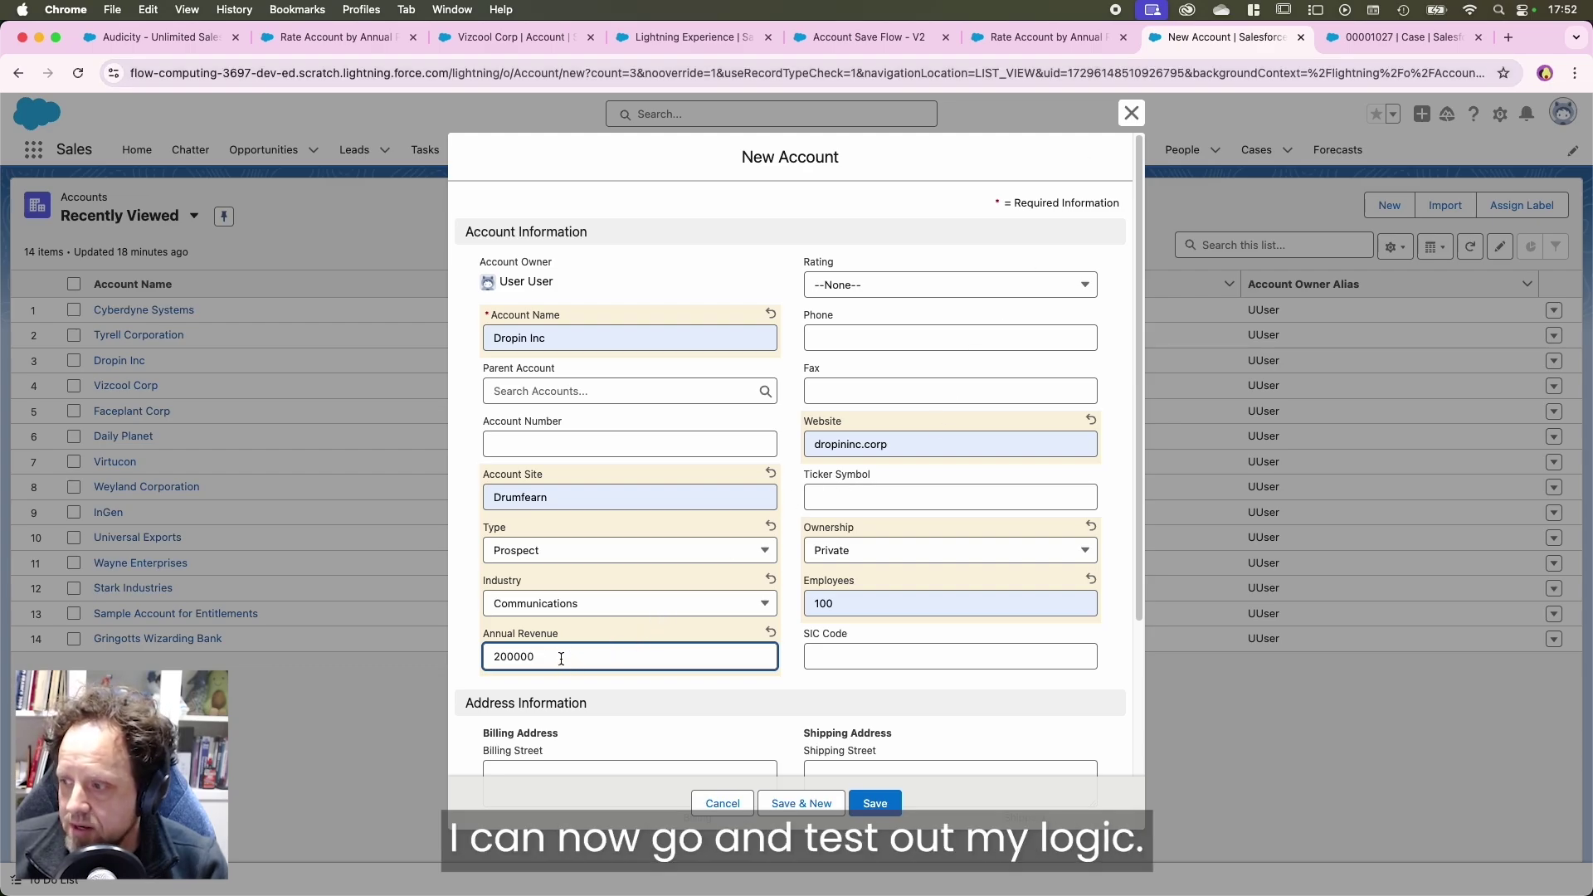
{"action": "left_click", "coordinate": [867, 803]}
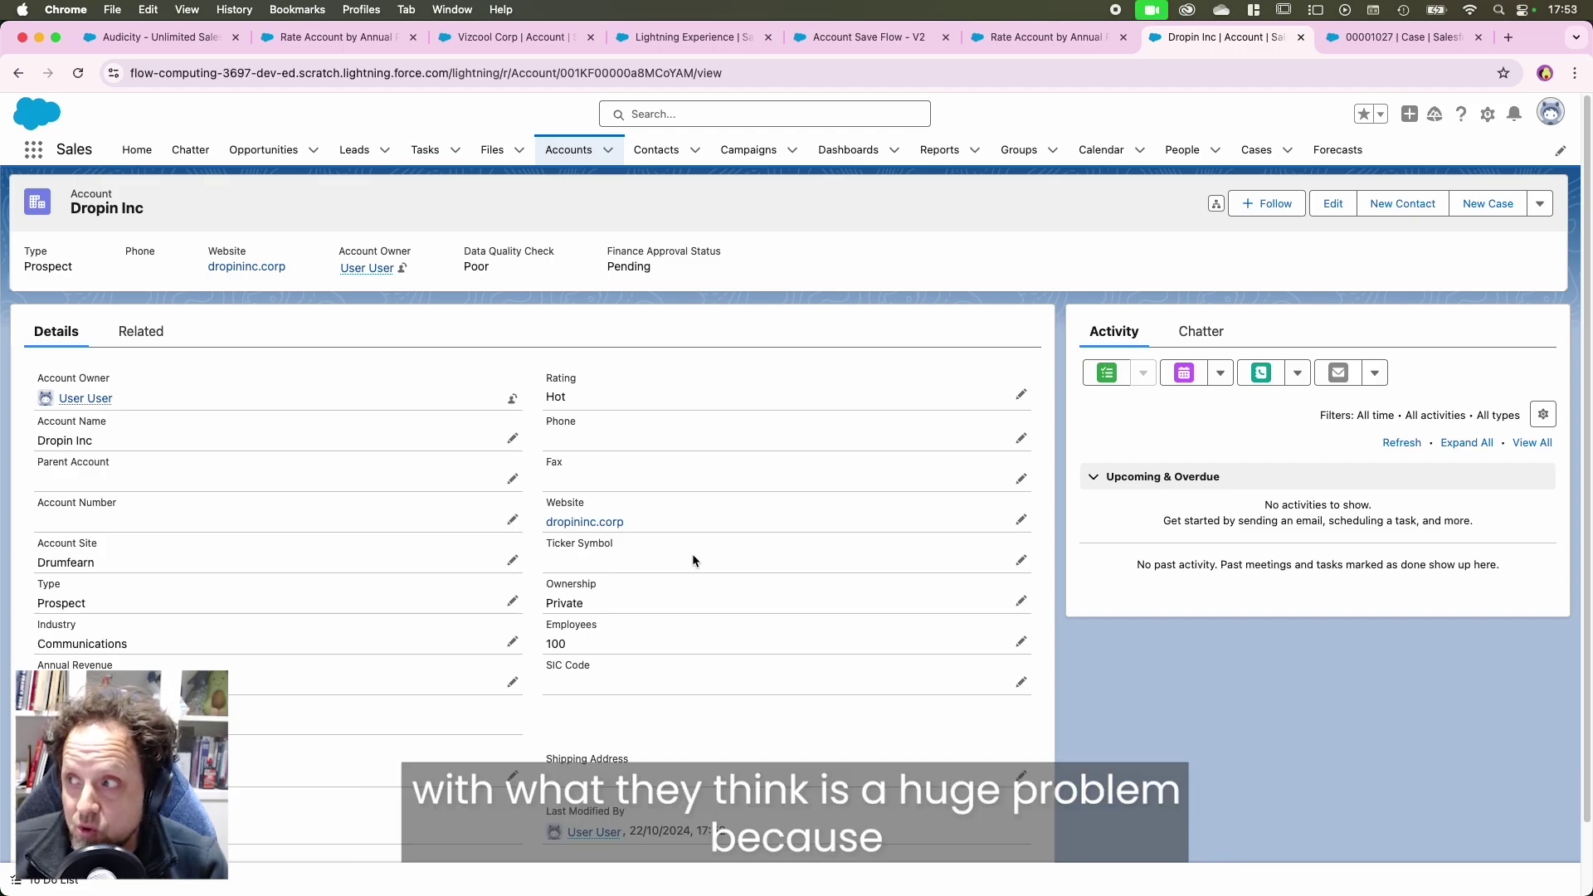
- Copy the original Description text from the latest audit trail transaction of the case Finance Case for Opportunity: Alien
{"action": "left_click", "coordinate": [1354, 36]}
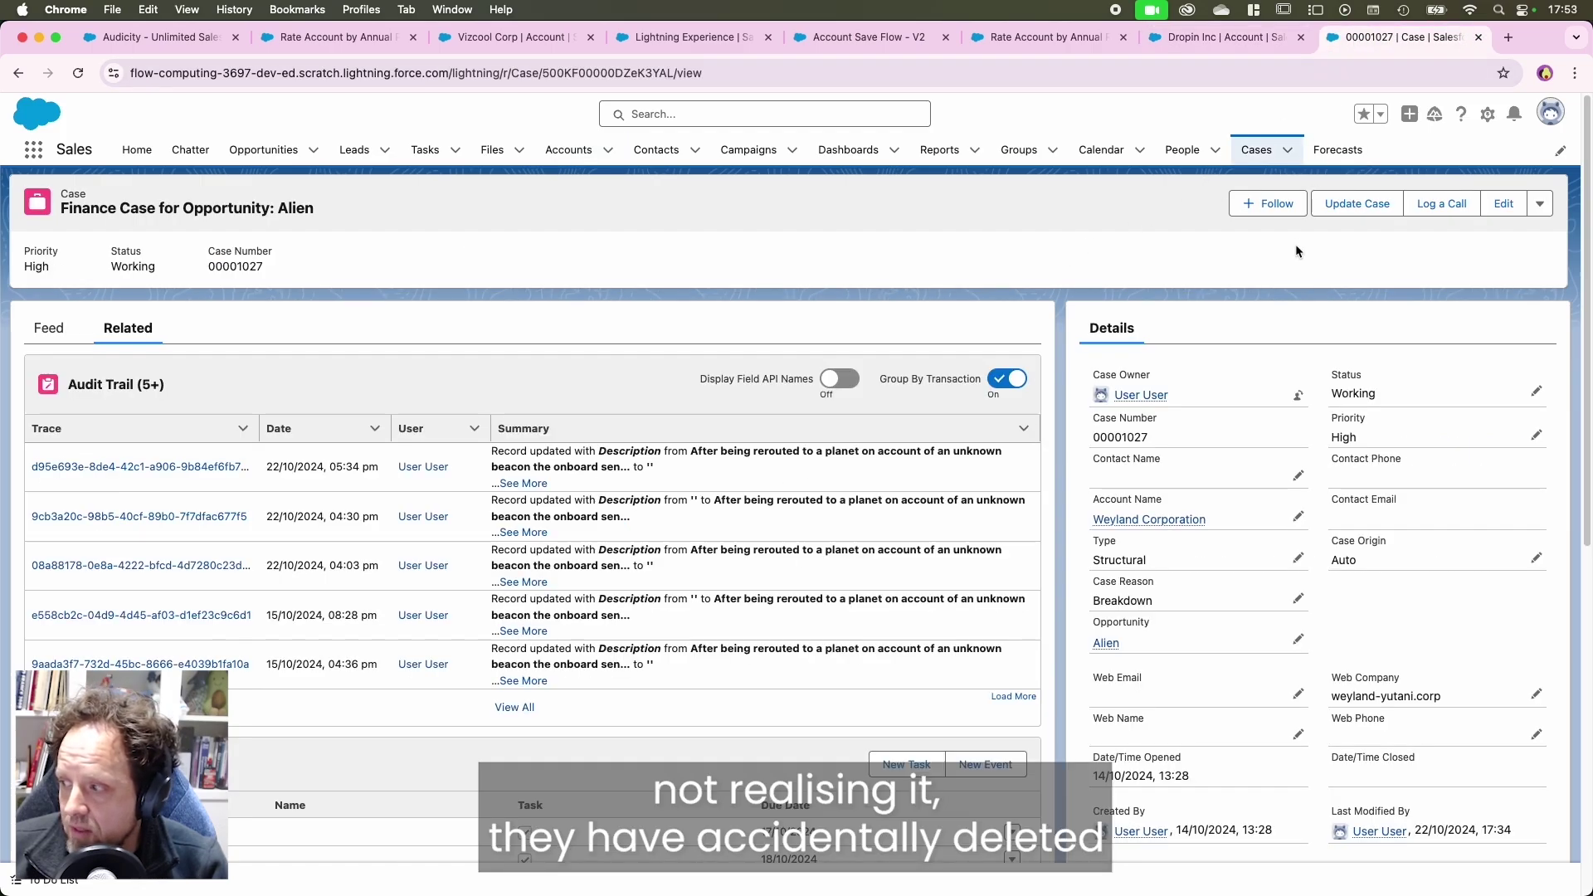
{"action": "scroll", "coordinate": [1266, 422], "scroll_direction": "down", "scroll_amount": 6}
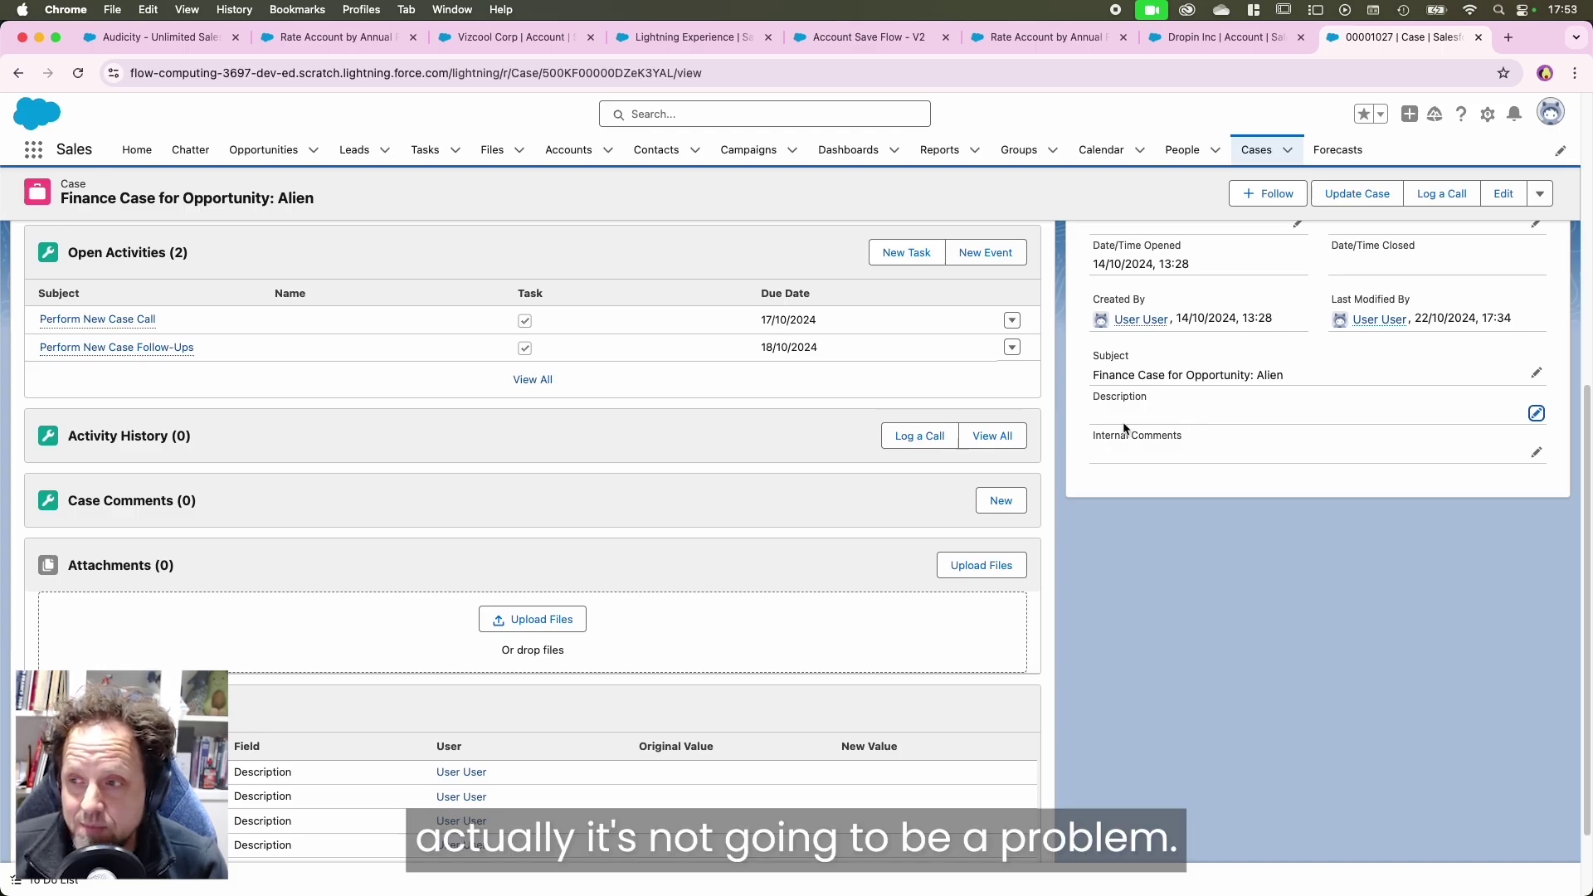
{"action": "scroll", "coordinate": [793, 481], "scroll_direction": "up", "scroll_amount": 6}
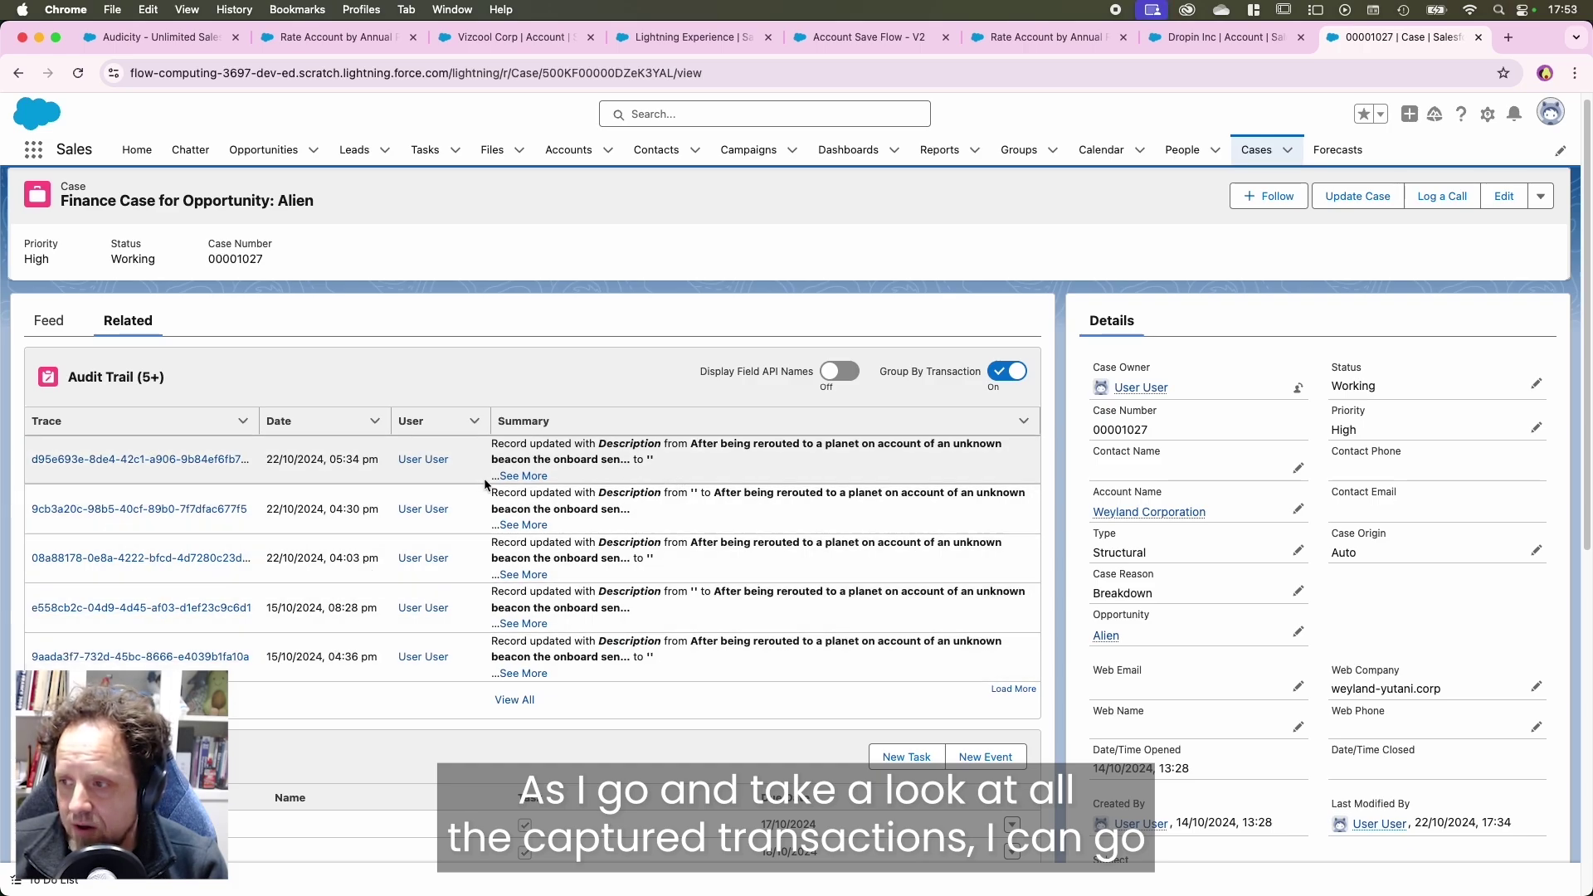
{"action": "left_click", "coordinate": [516, 477]}
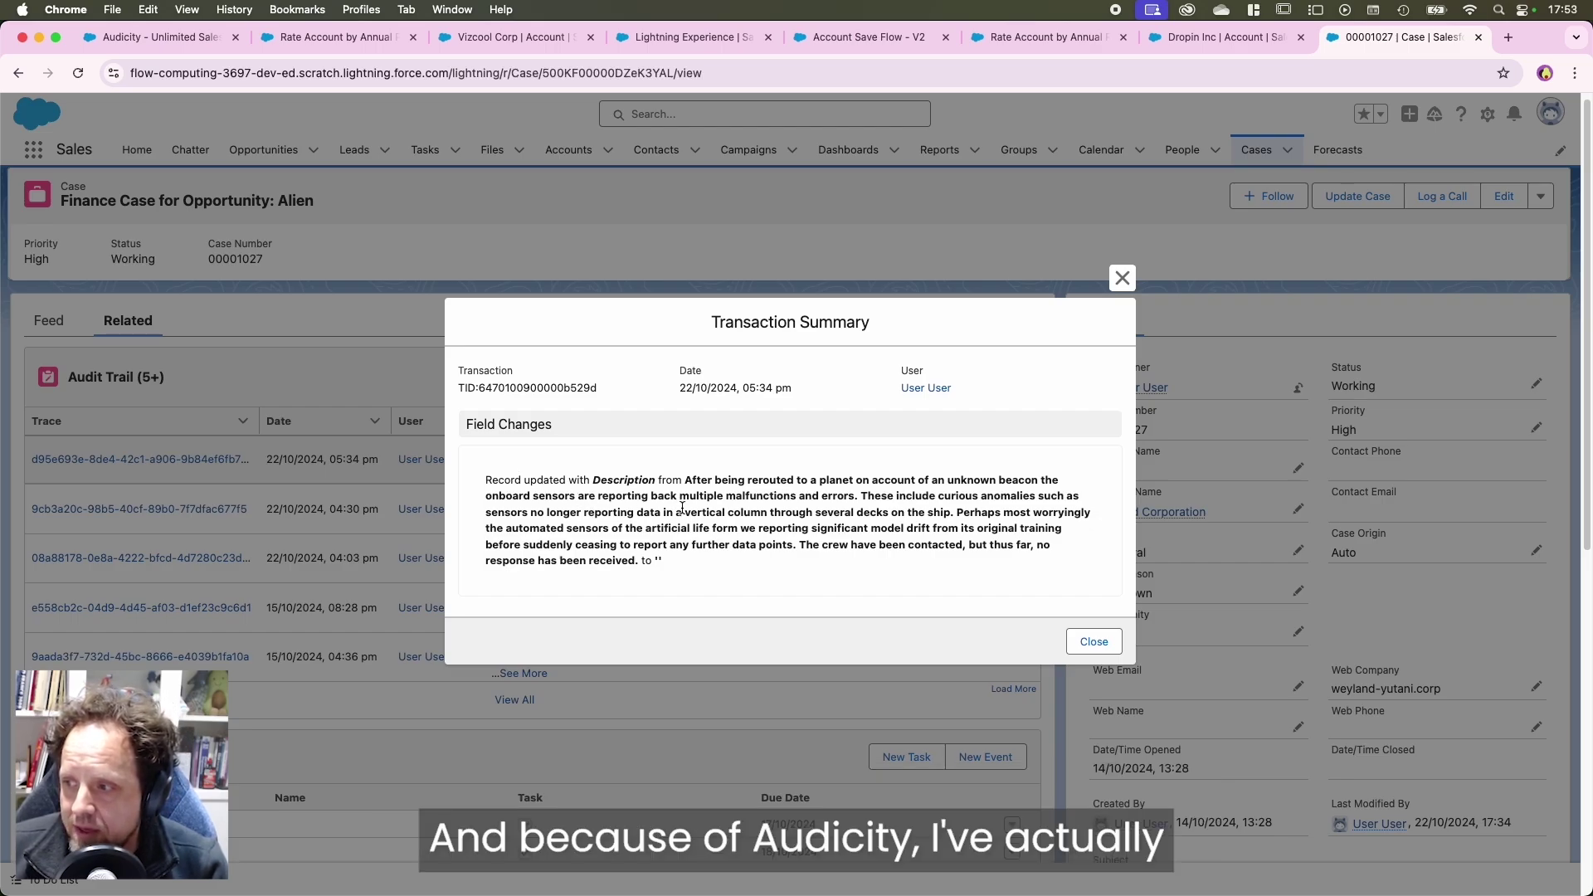
{"action": "left_click_drag", "start_coordinate": [686, 480], "coordinate": [637, 560]}
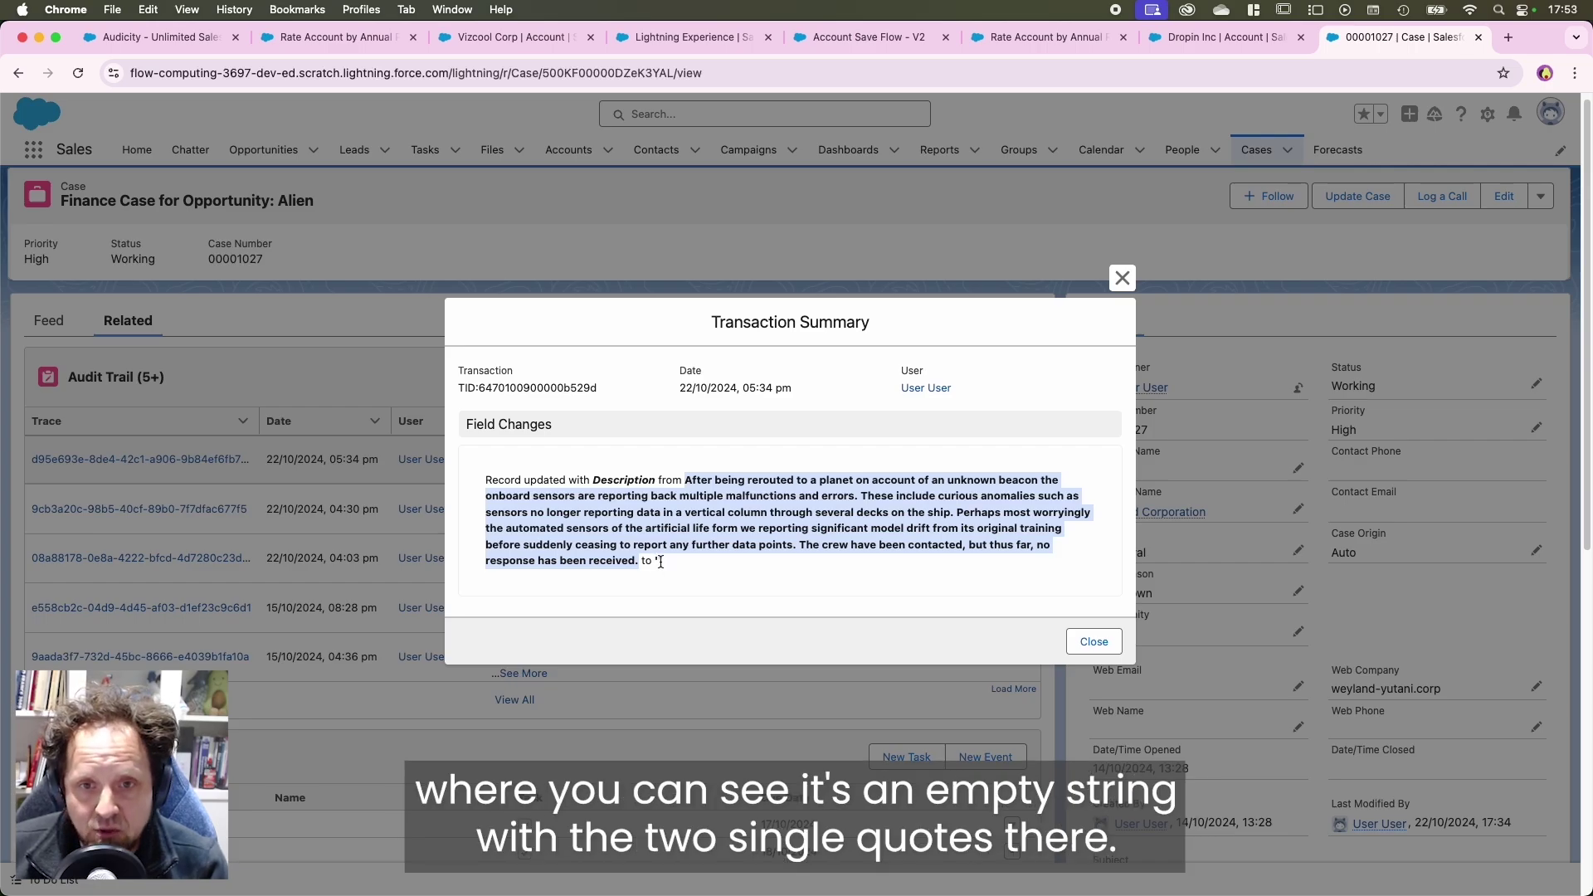
{"action": "right_click", "coordinate": [724, 523]}
{"action": "left_click", "coordinate": [748, 563]}
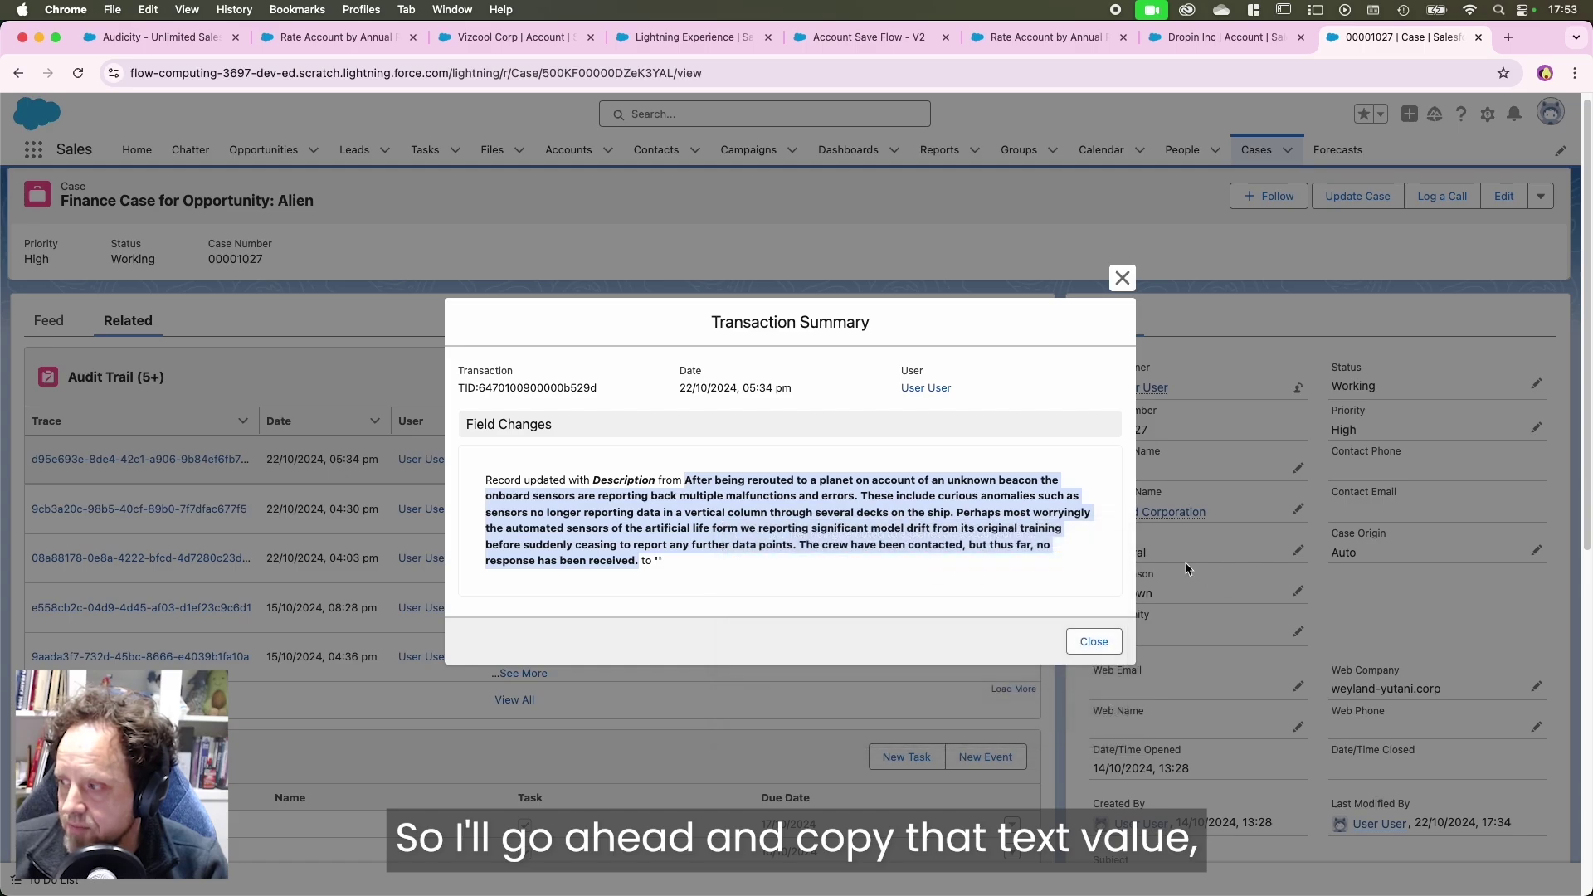
{"action": "left_click", "coordinate": [1092, 641]}
- Paste the copied text into the case's empty Description field and save the record
{"action": "scroll", "coordinate": [1294, 597], "scroll_direction": "down", "scroll_amount": 10}
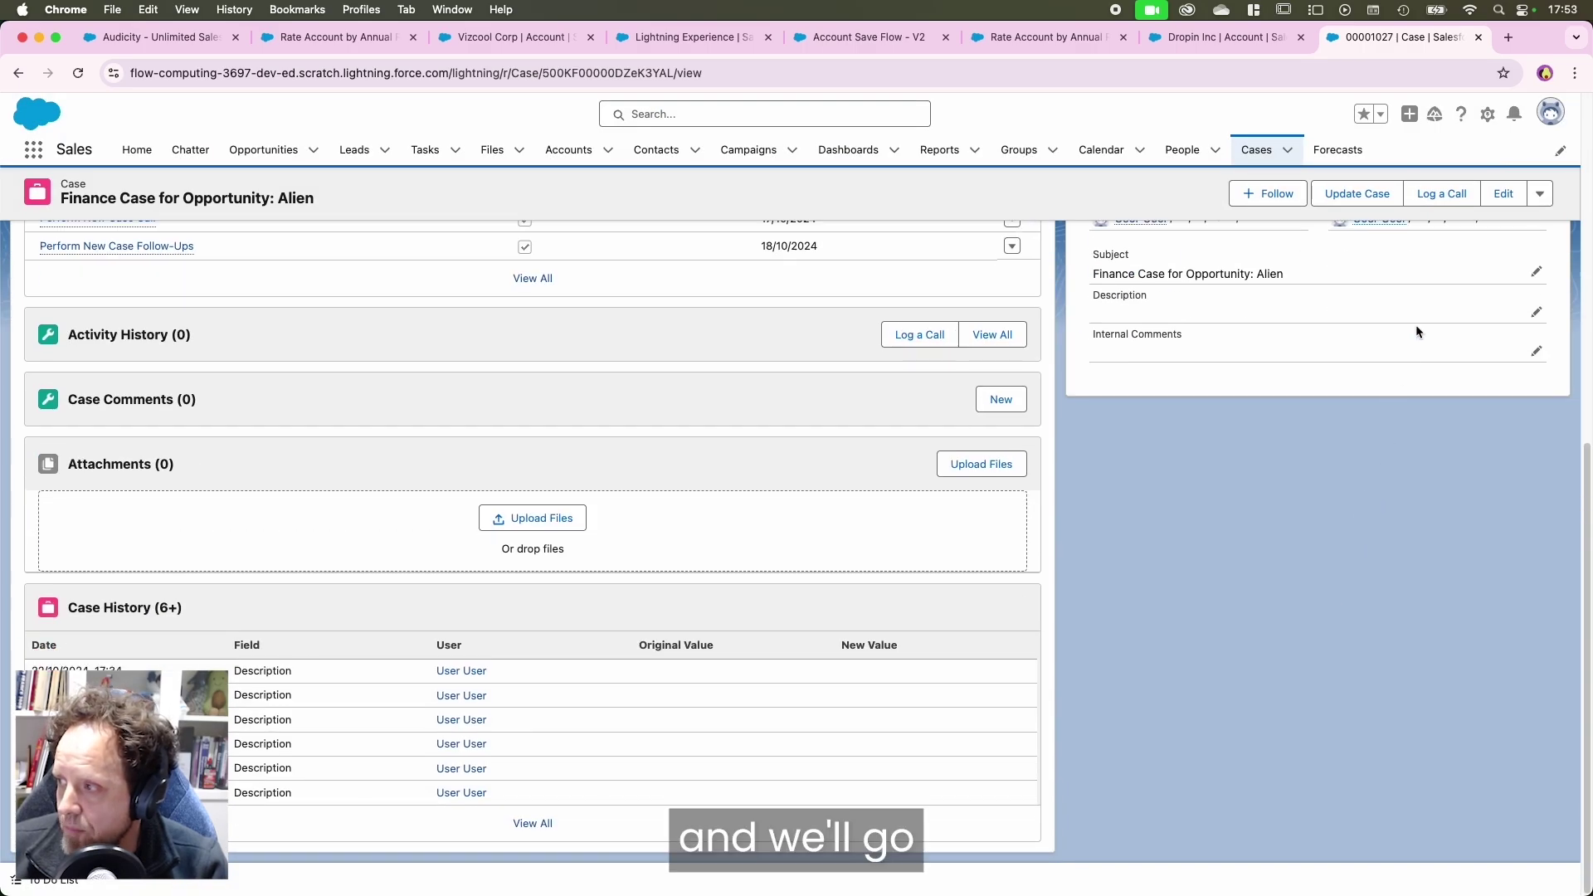
{"action": "left_click", "coordinate": [1536, 312]}
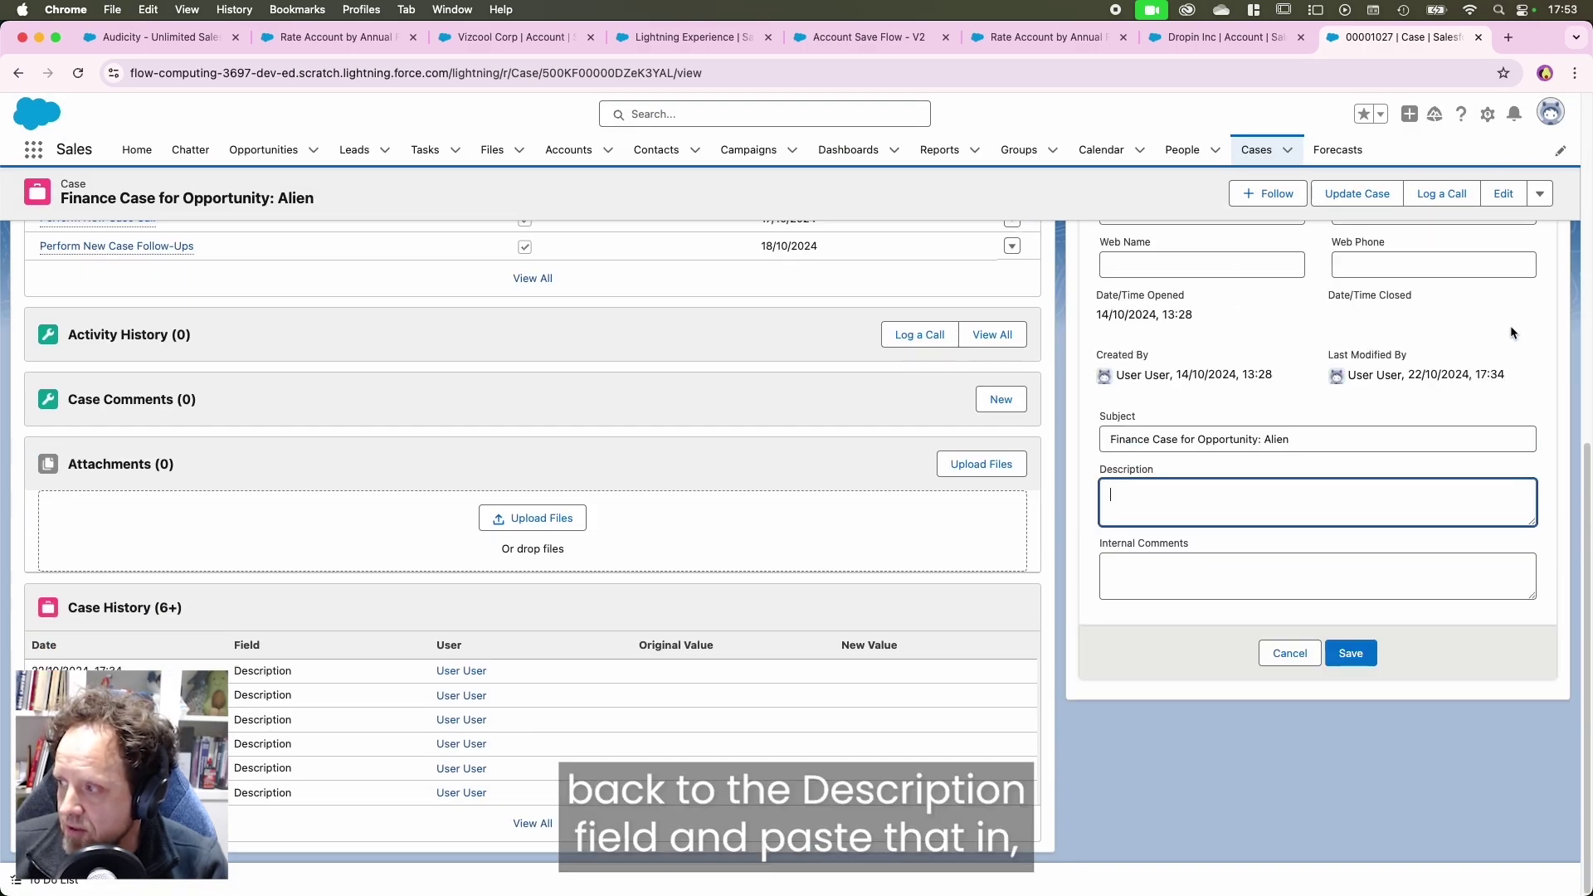
{"action": "right_click", "coordinate": [1180, 502]}
{"action": "left_click", "coordinate": [1195, 618]}
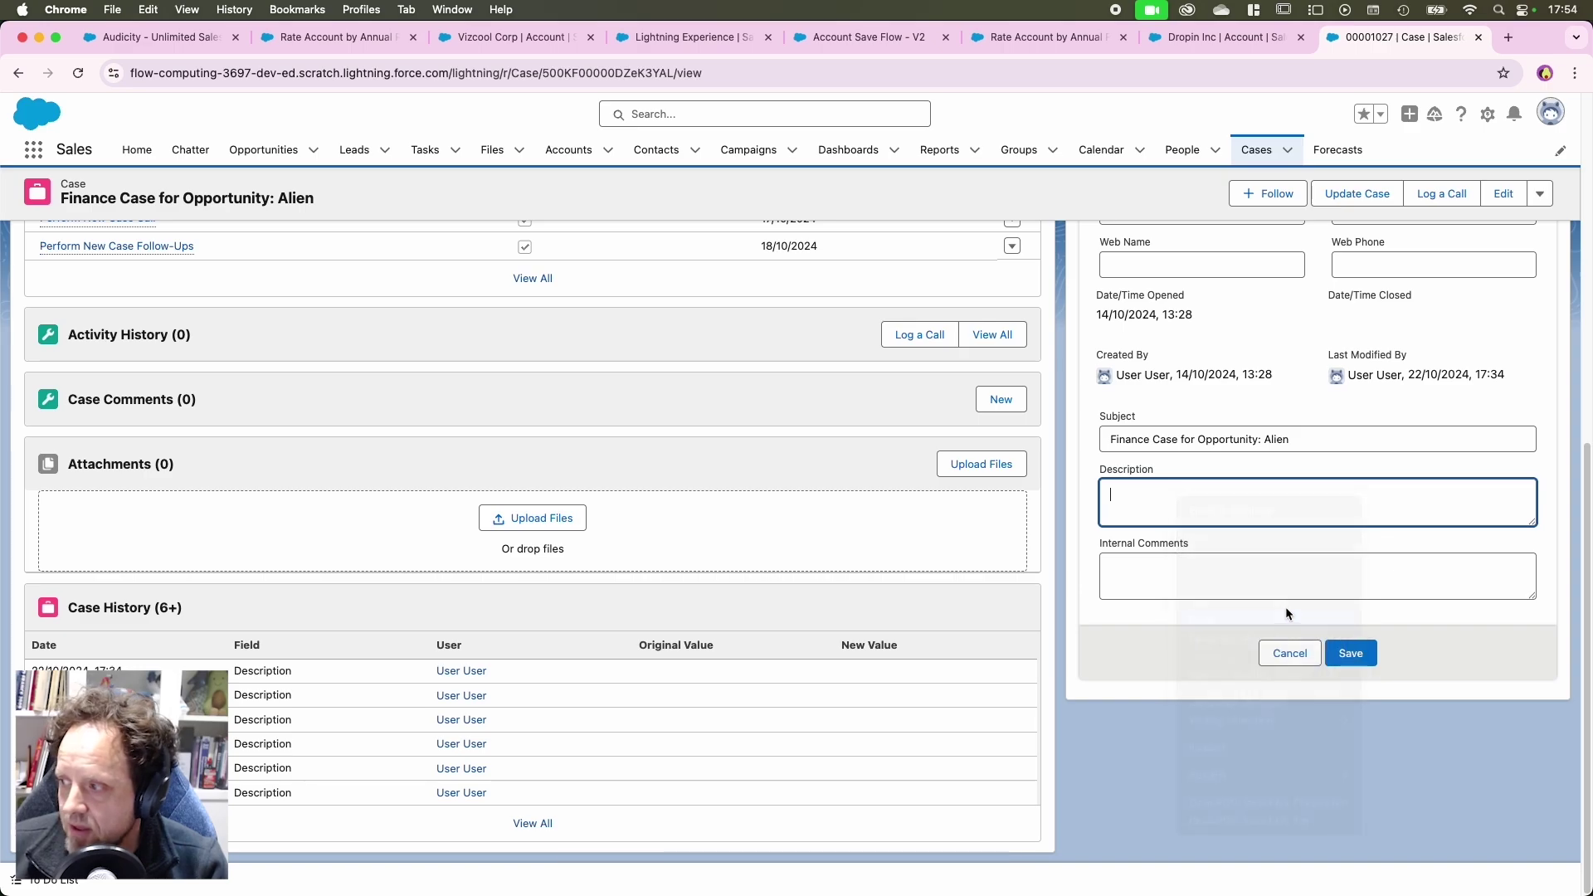
{"action": "left_click", "coordinate": [1350, 653]}
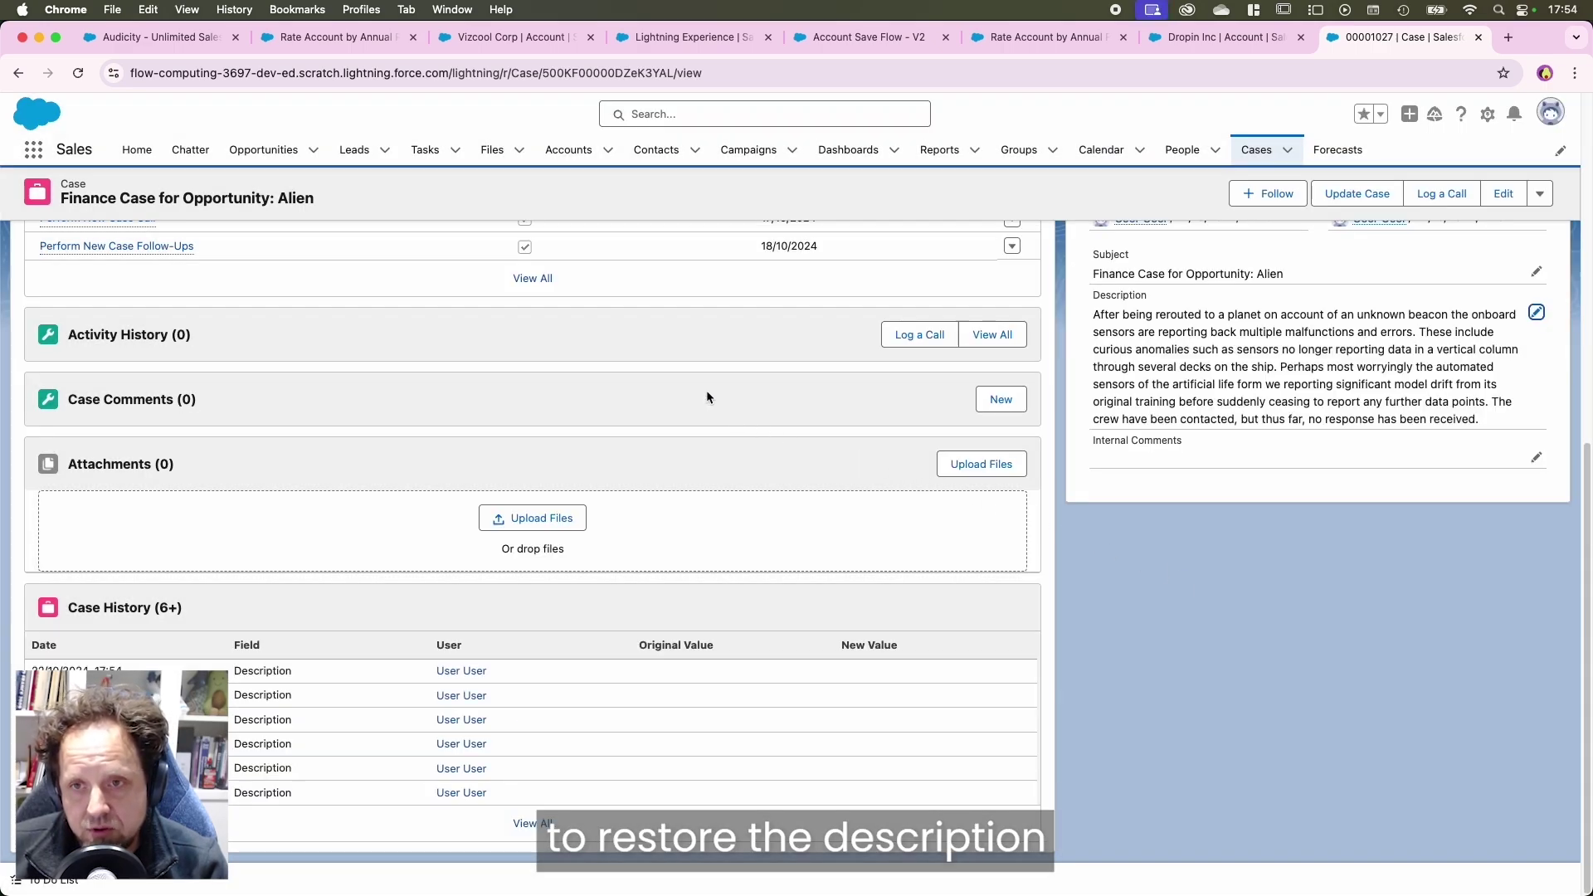